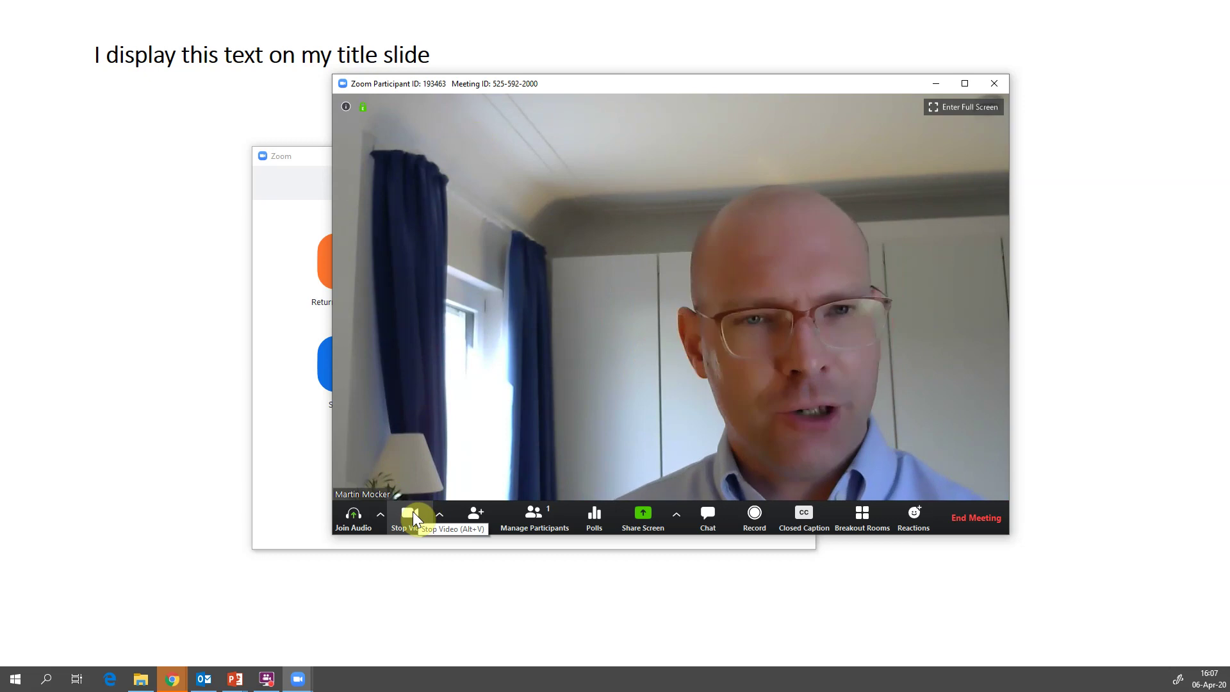
- Turn off the camera and start adding a question to the meeting's empty poll
click(414, 520)
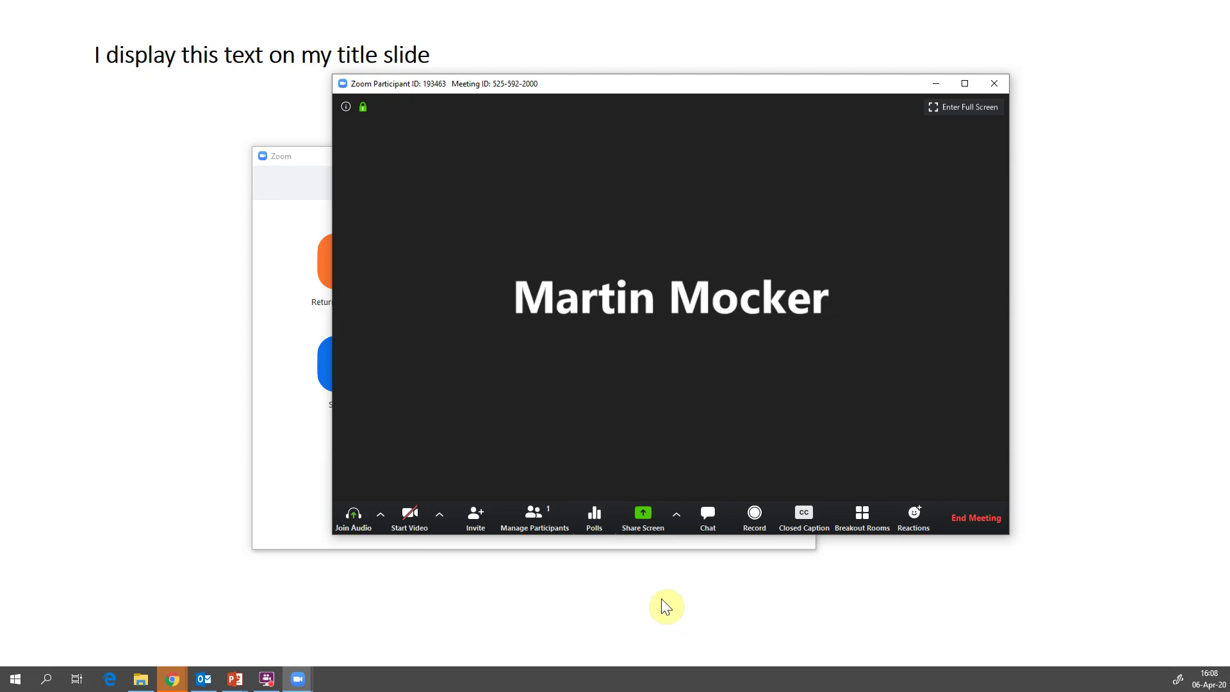
click(593, 519)
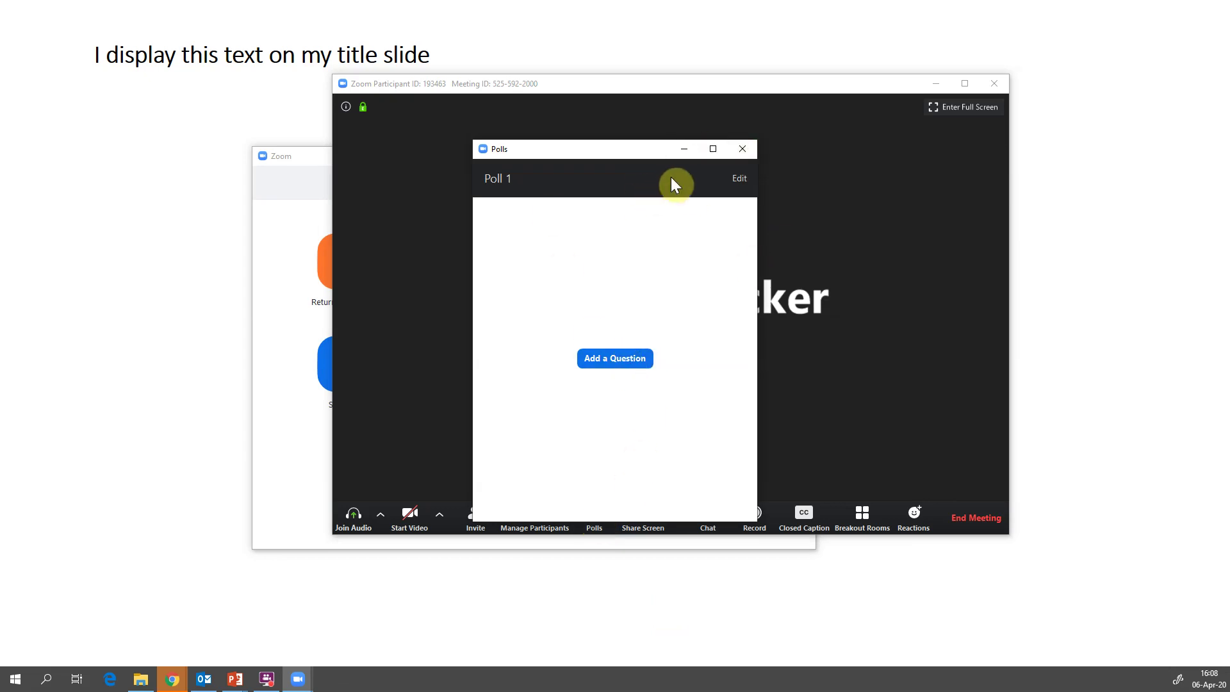
click(613, 359)
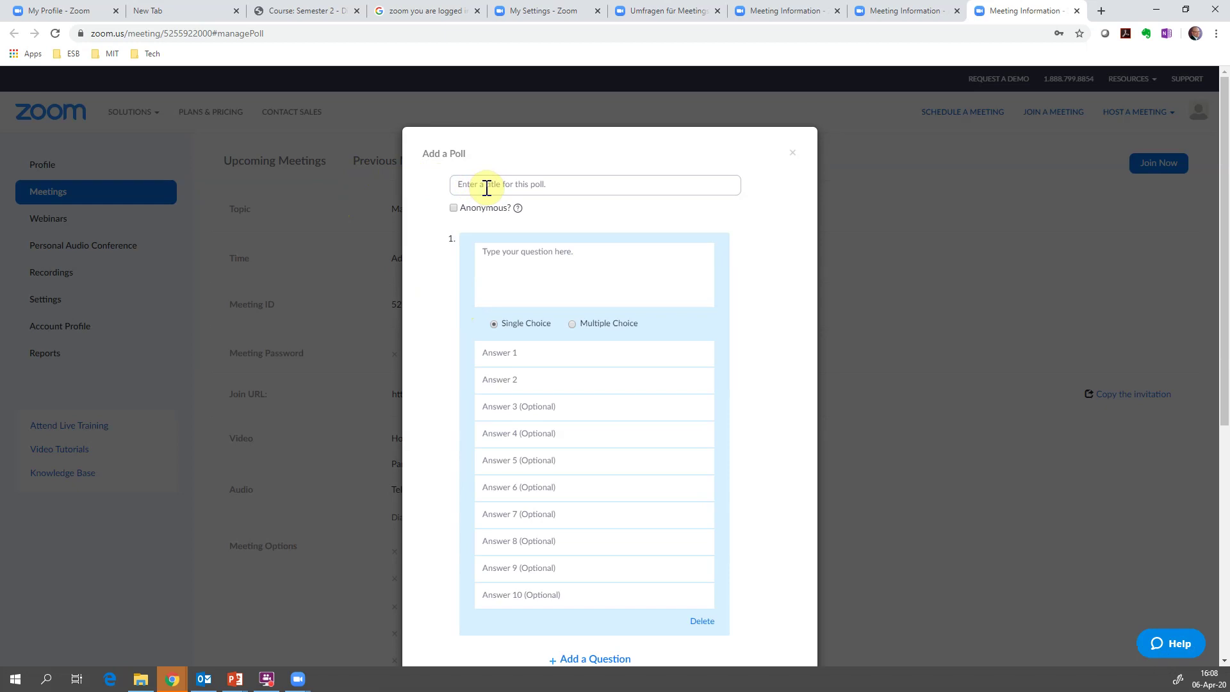
- Title the poll "Four options" and enter "Which option would you choose?" as its first question
click(527, 184)
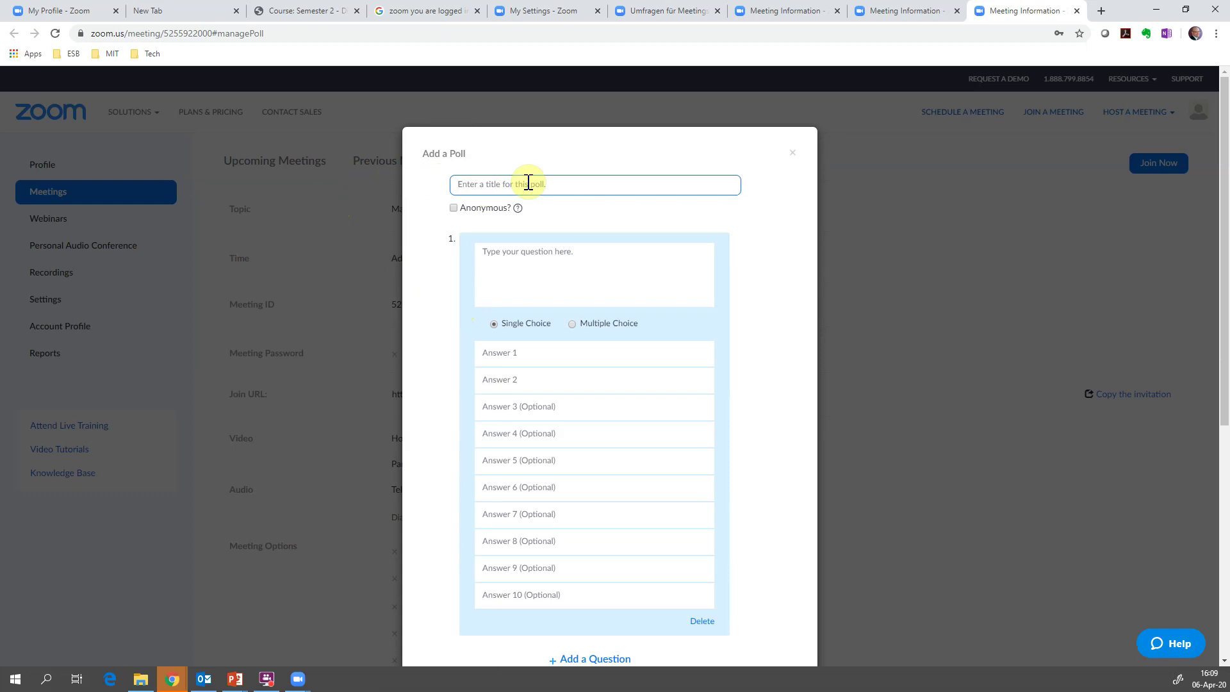
text(Whiich option would you choose)
mouse_move(518, 208)
click(543, 265)
text(Which)
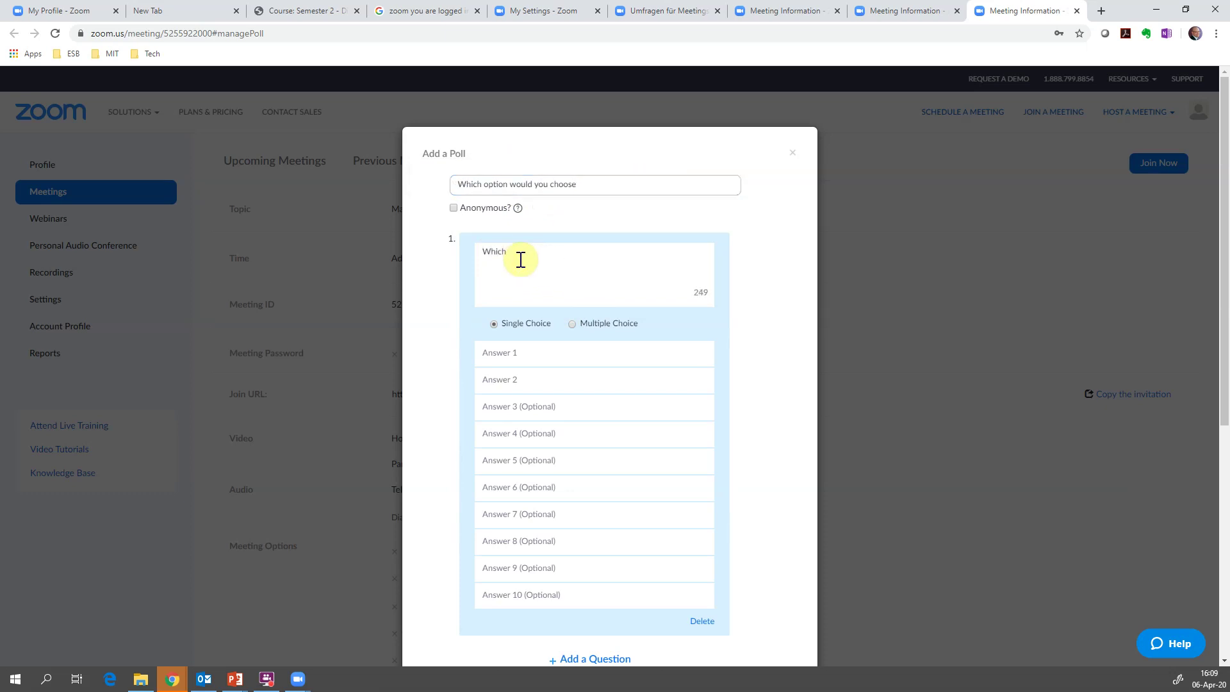
triple_click(497, 186)
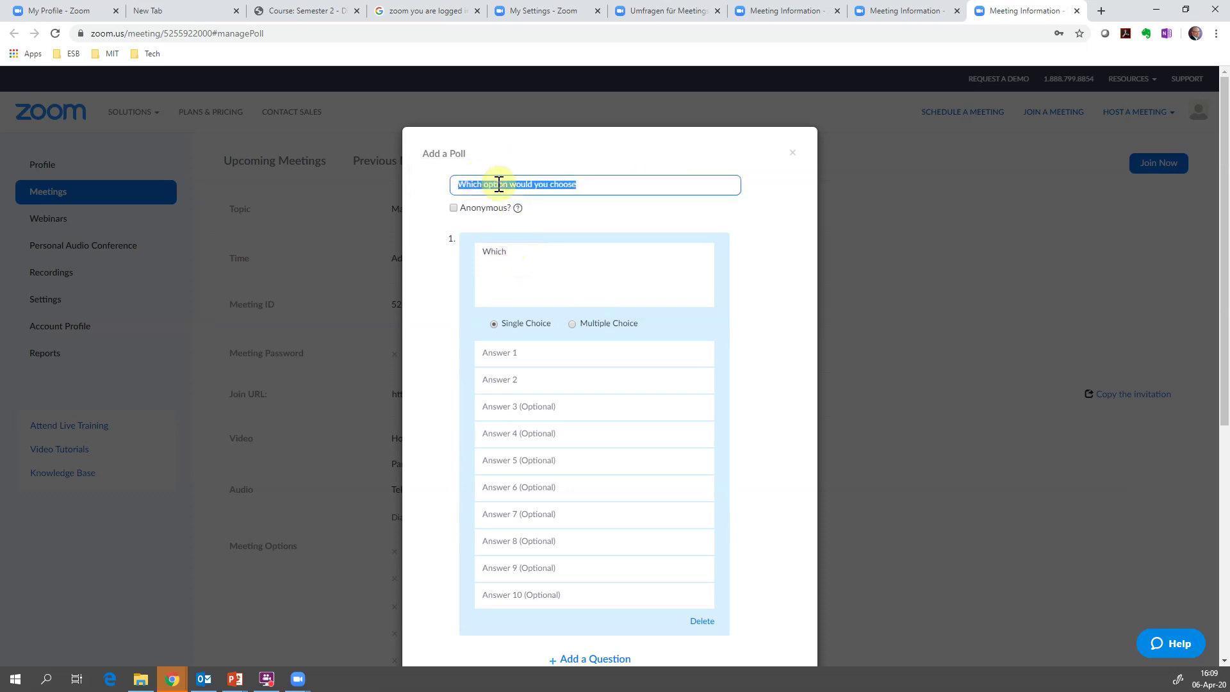
text(Four options)
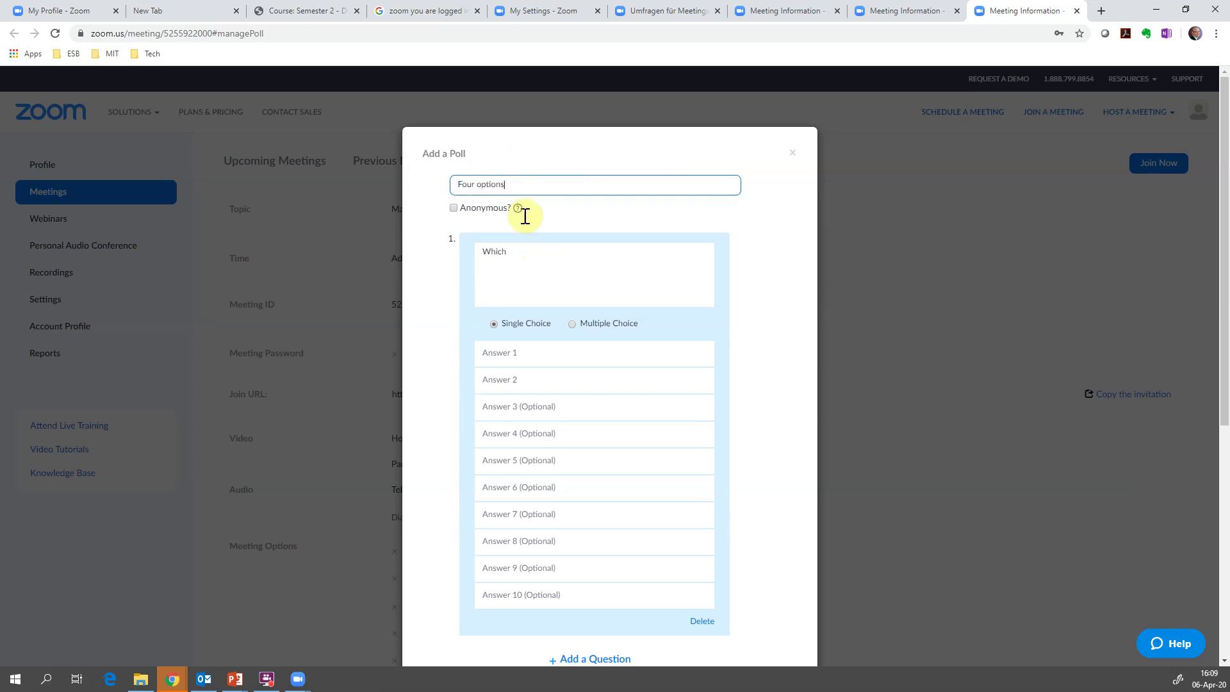
click(530, 253)
text(option would )
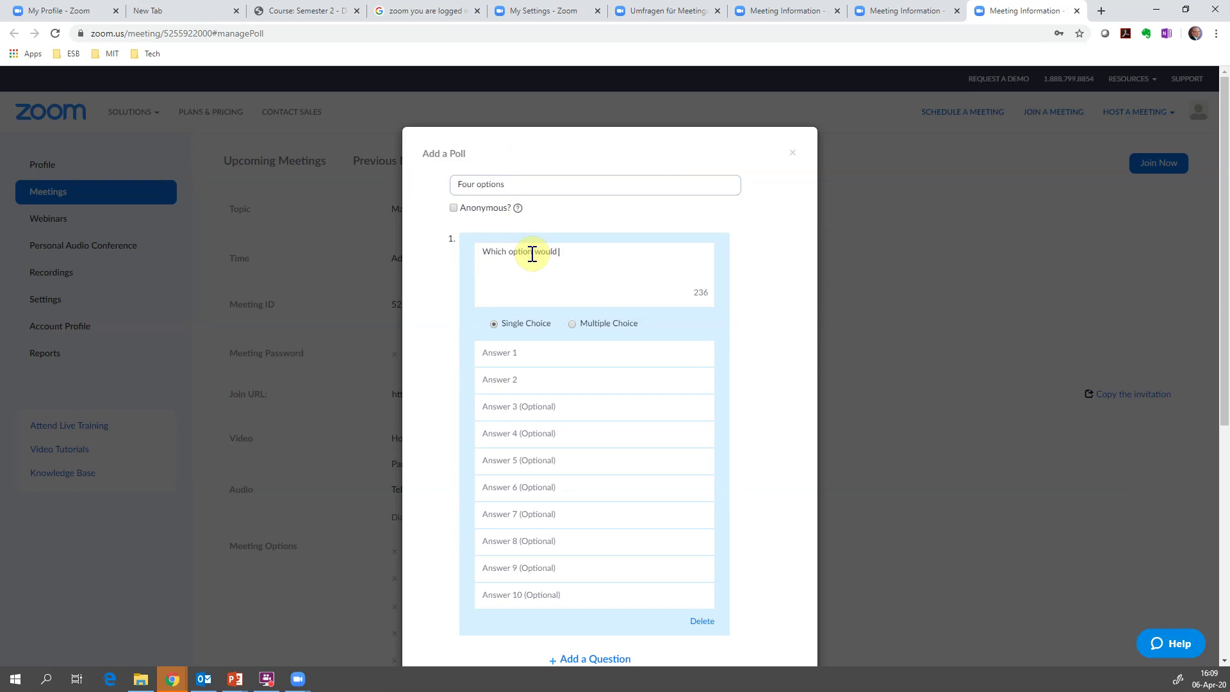
text(you choose=?)
- Enter A, B, C and D as the four single-choice answers and save the poll
click(539, 356)
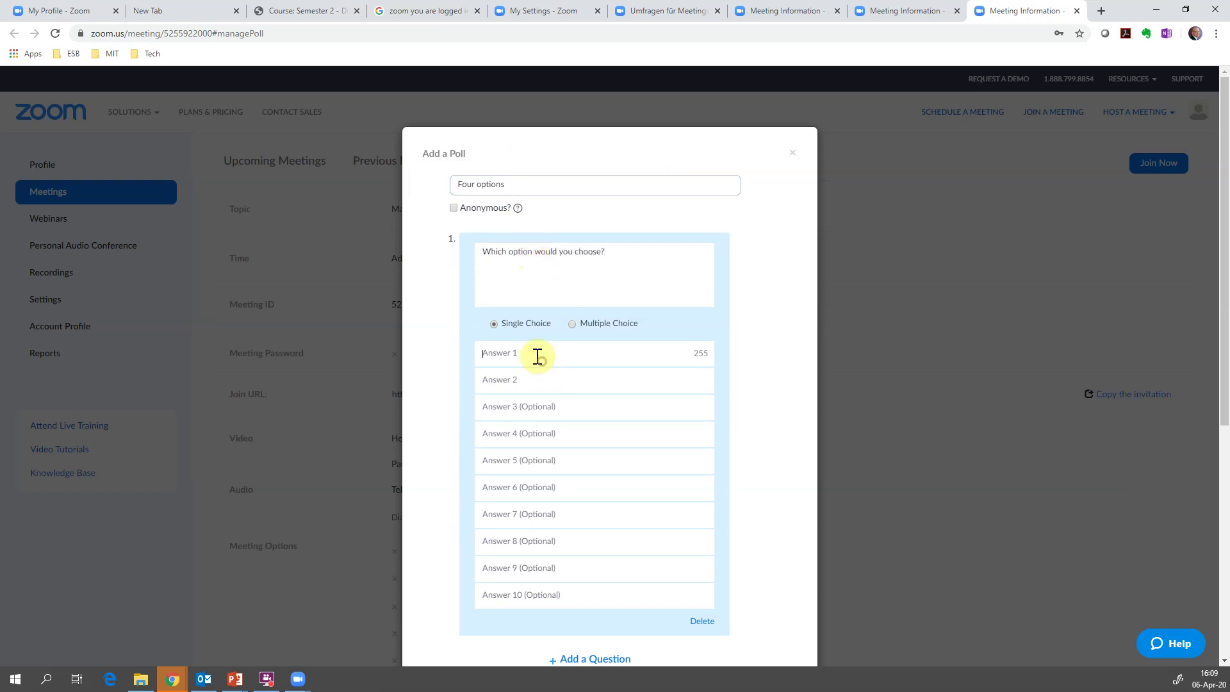
text(A)
key(Tab)
text(B)
key(Tab)
text(C)
key(Tab)
text(D)
scroll(692, 546, down, 2)
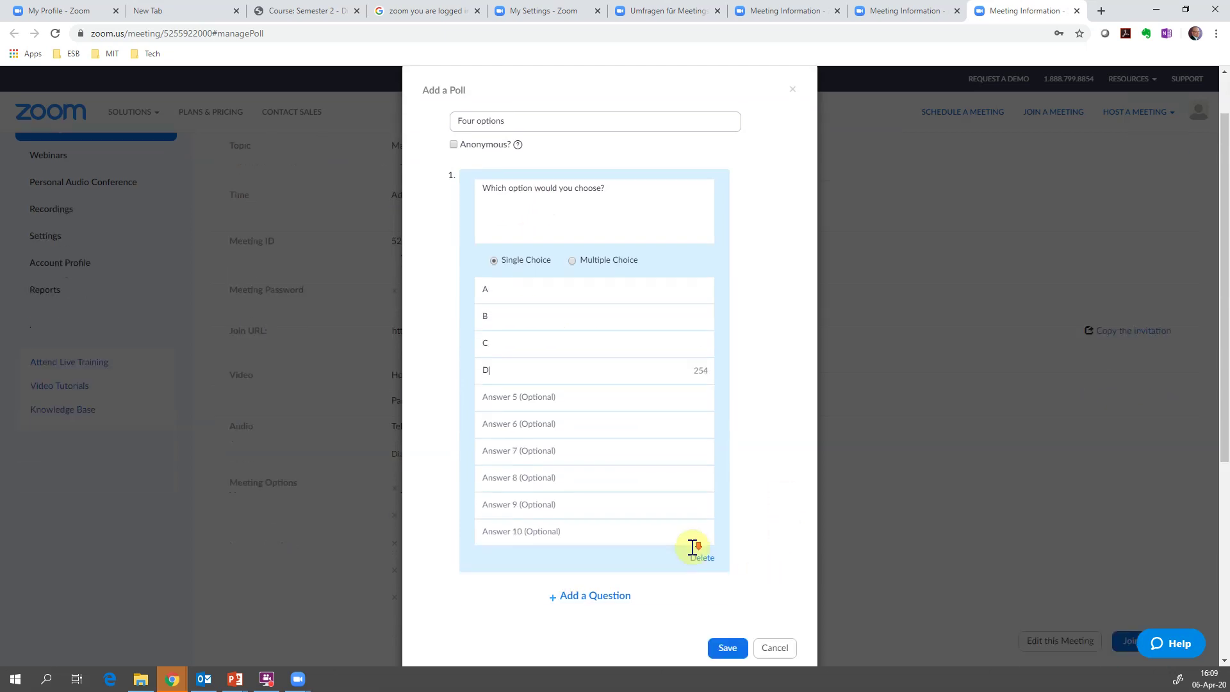
scroll(722, 554, up, 1)
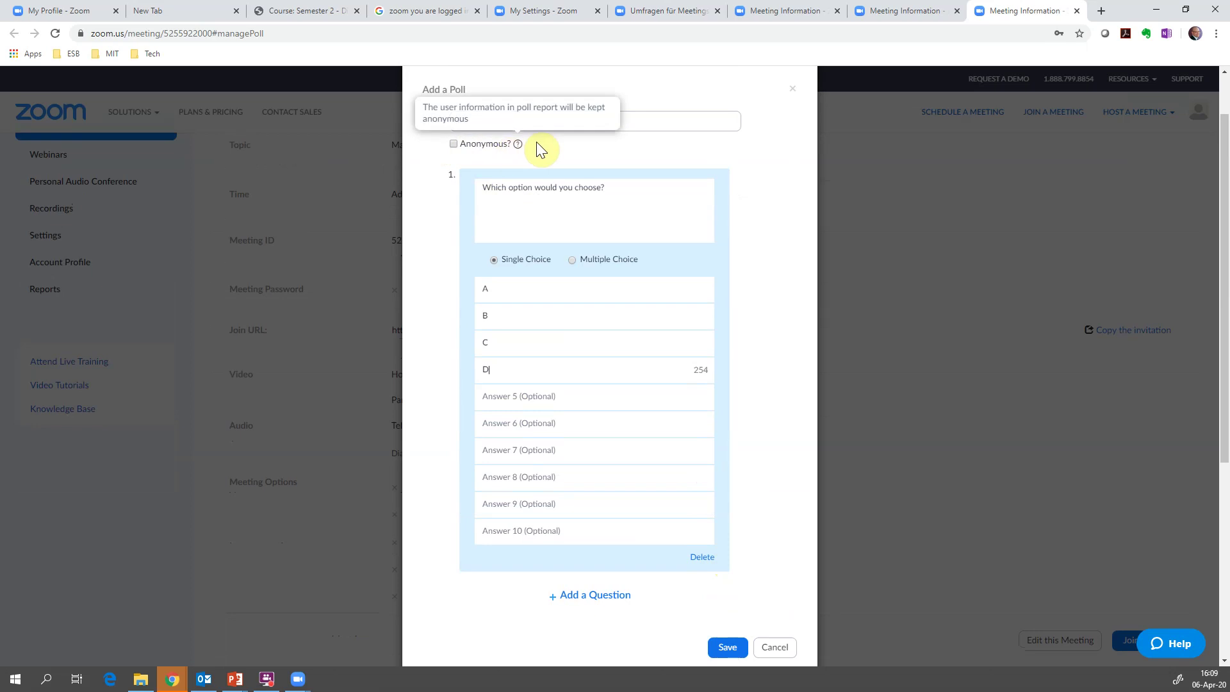
click(724, 648)
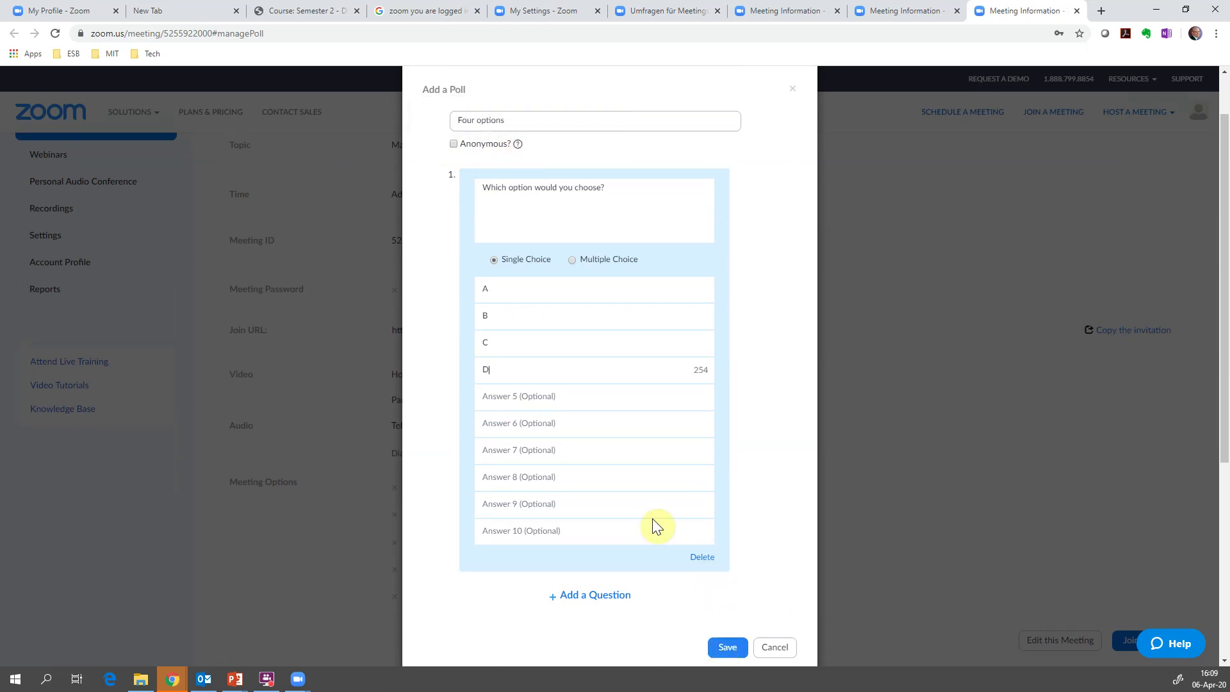
click(725, 648)
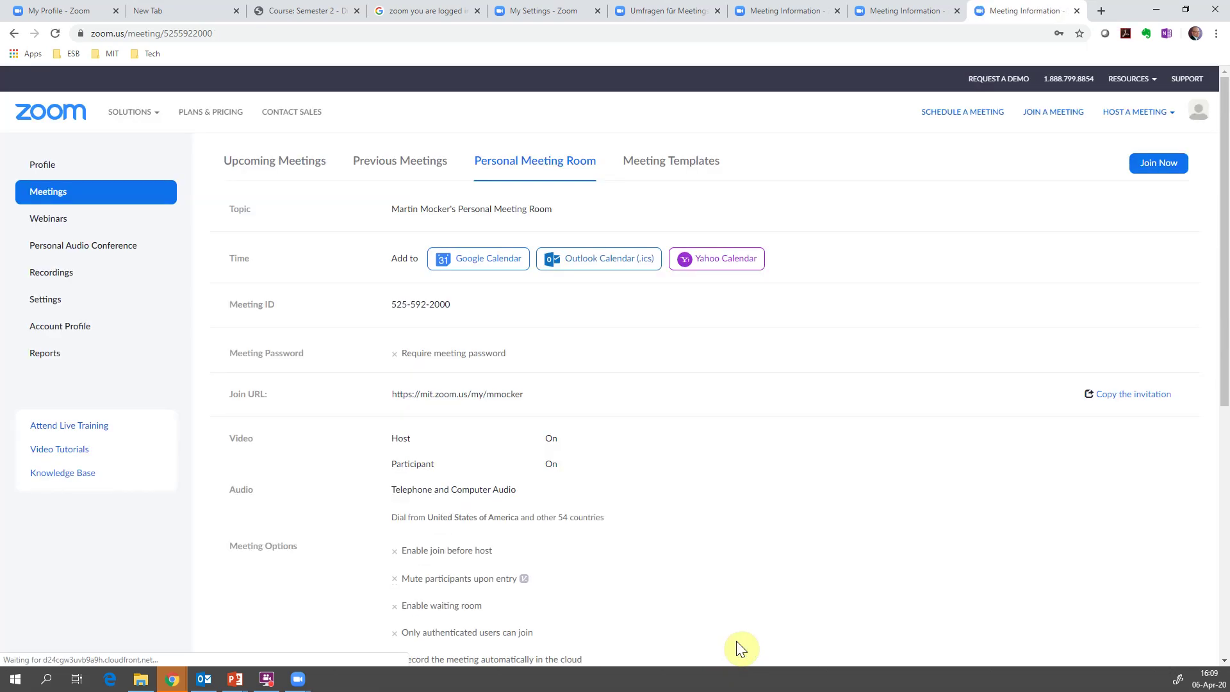
- Launch the "Four options" poll in the running meeting and end the polling
scroll(729, 643, down, 7)
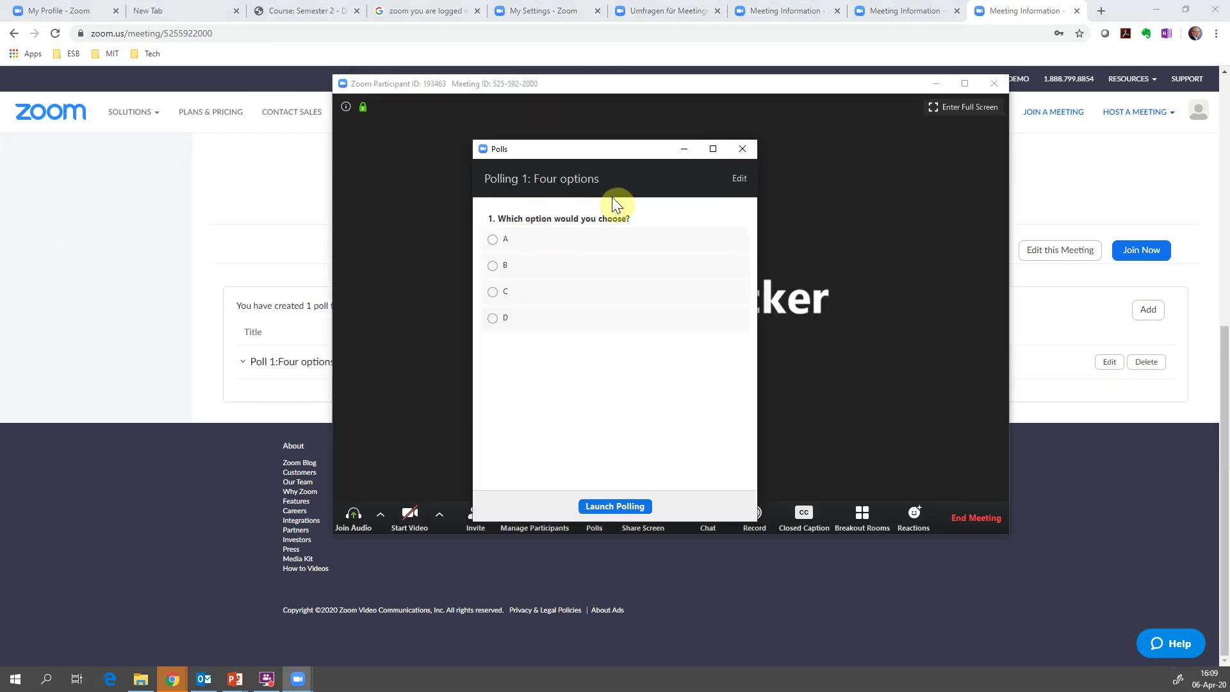
click(747, 151)
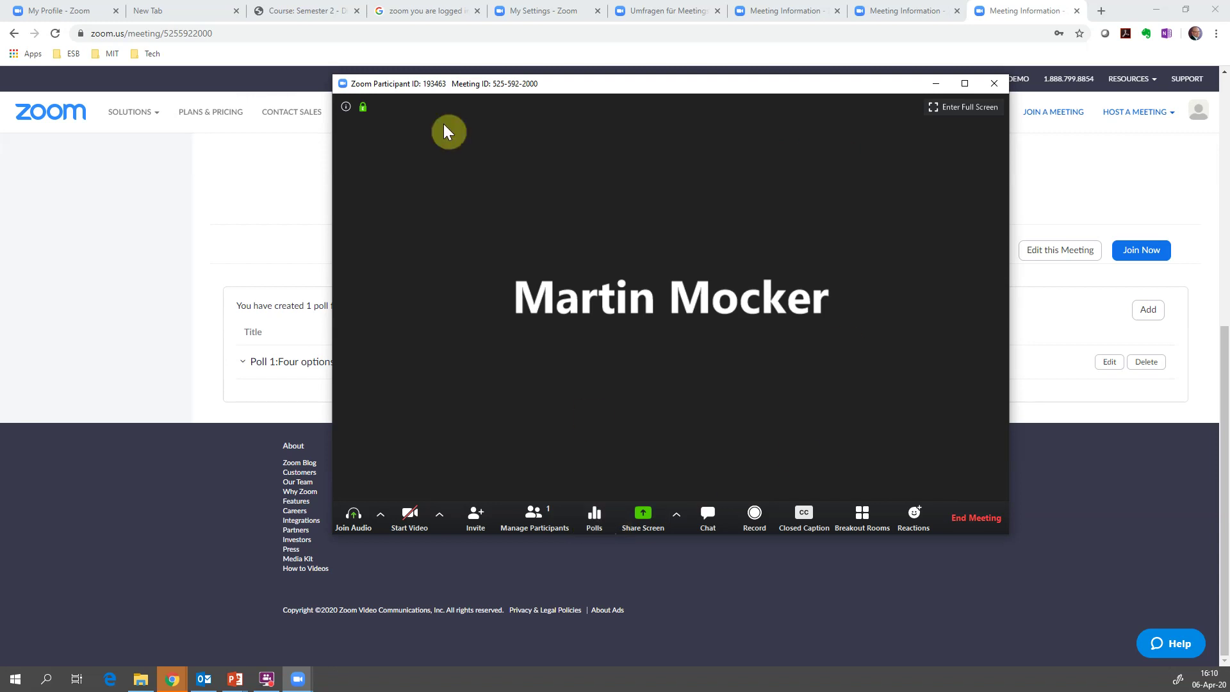
click(596, 516)
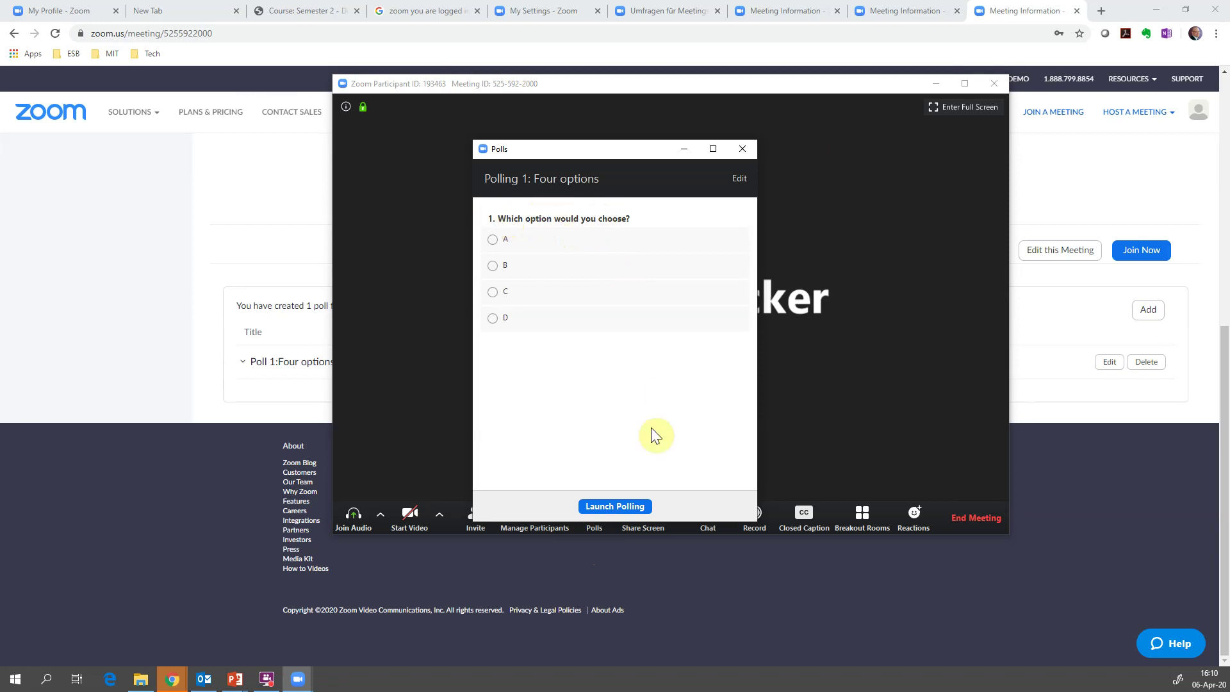
click(610, 502)
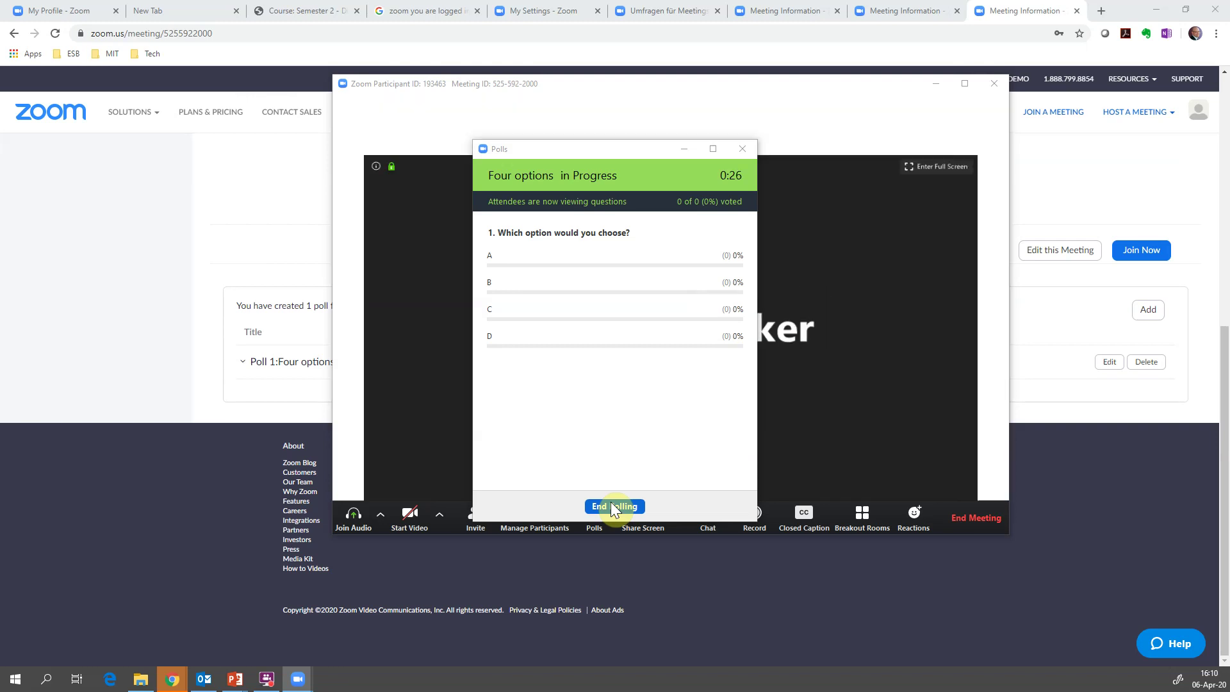
click(613, 507)
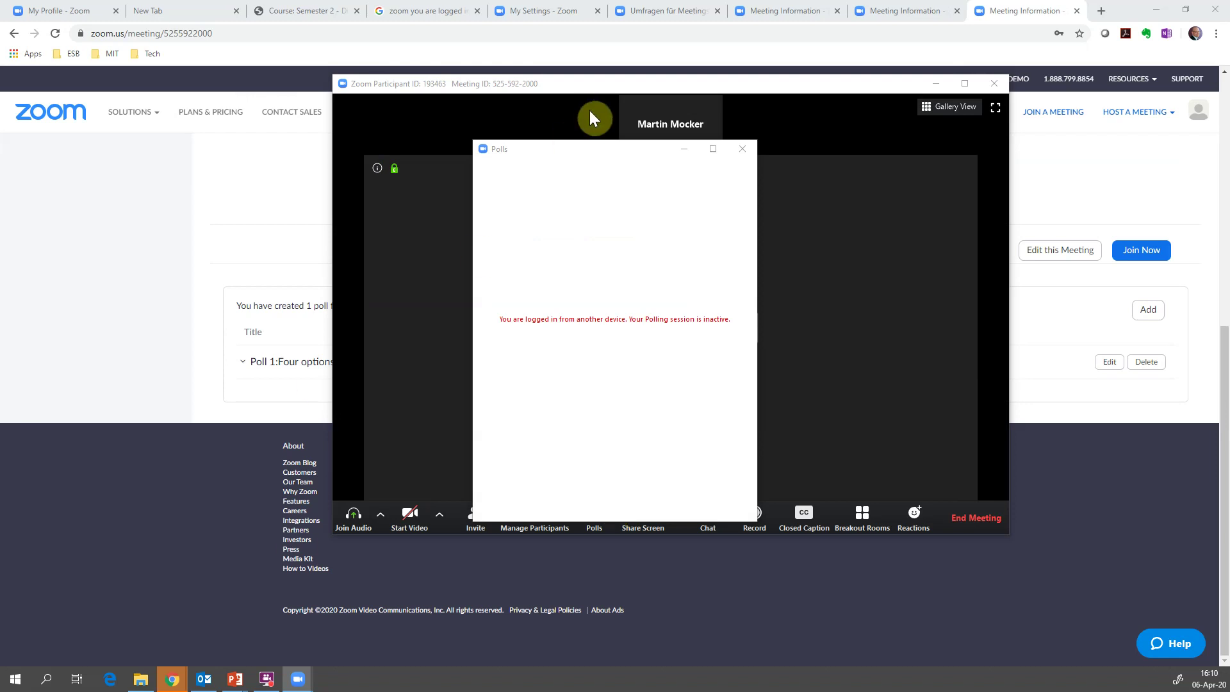
- Try to reactivate the polling session by repeatedly closing and reopening the Polls window
click(744, 150)
click(606, 517)
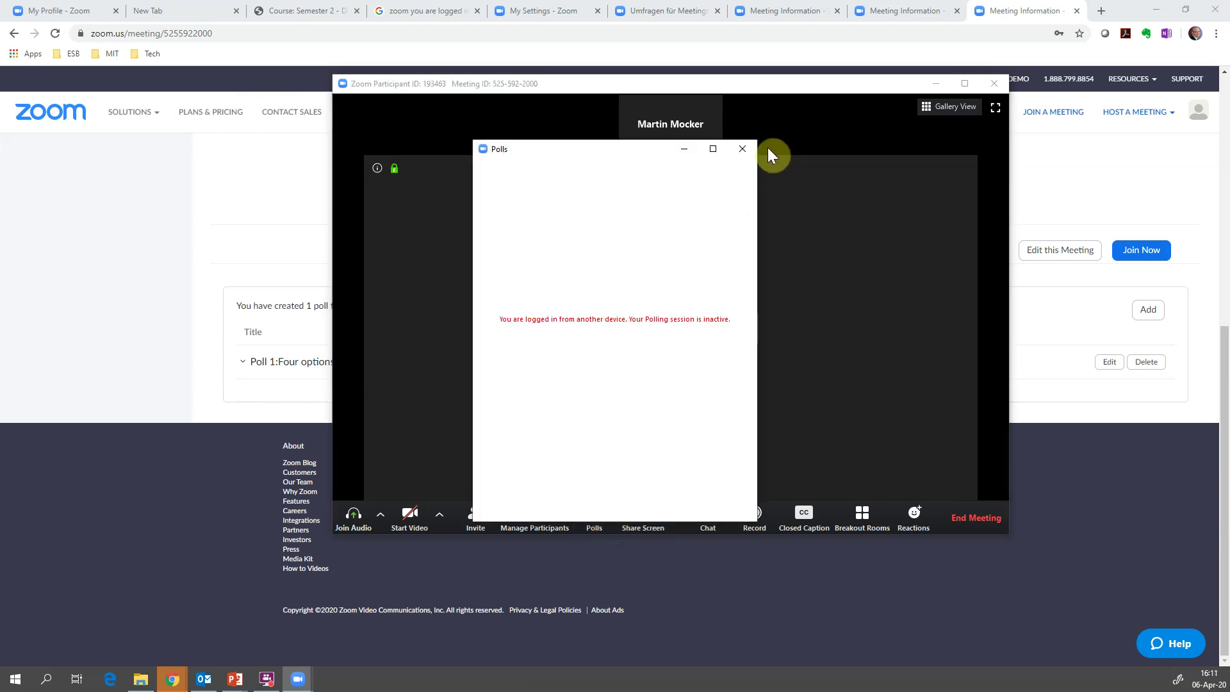
click(747, 151)
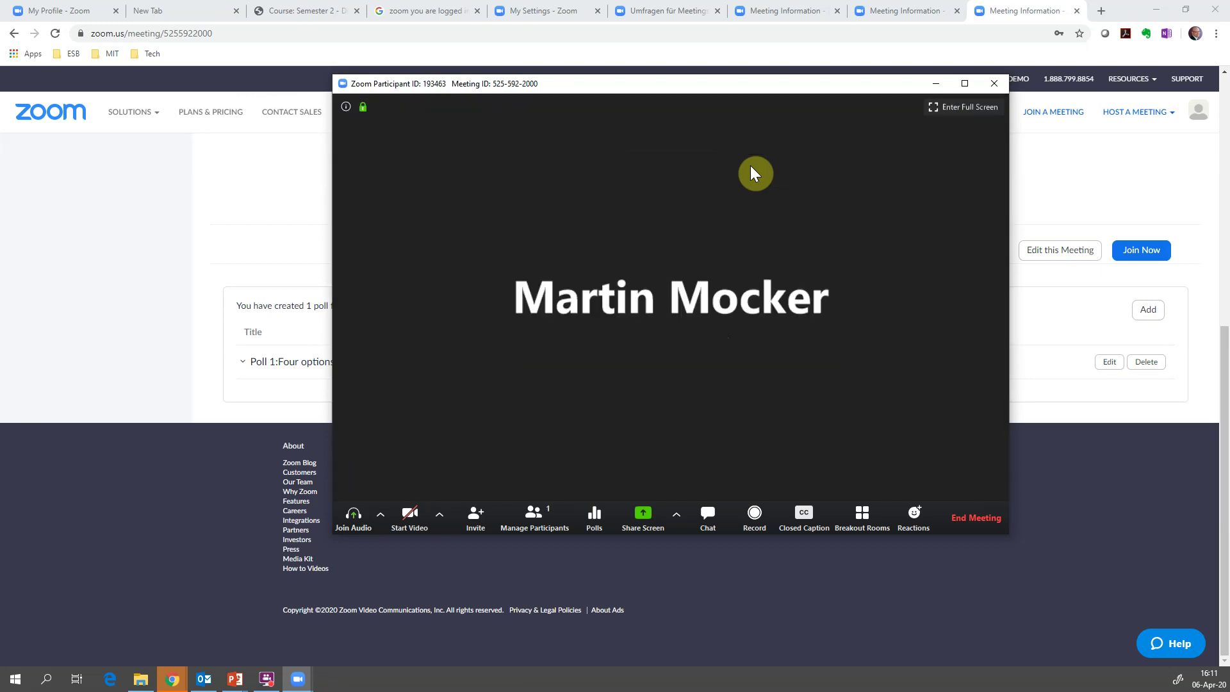
click(590, 519)
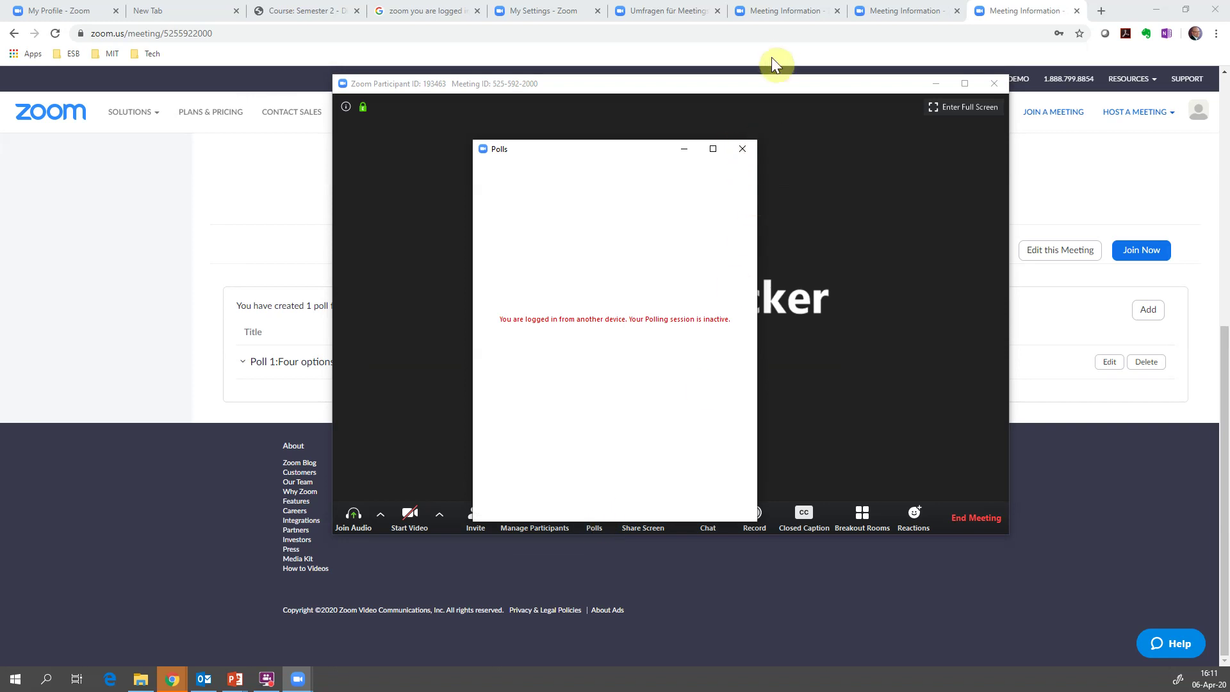
click(742, 149)
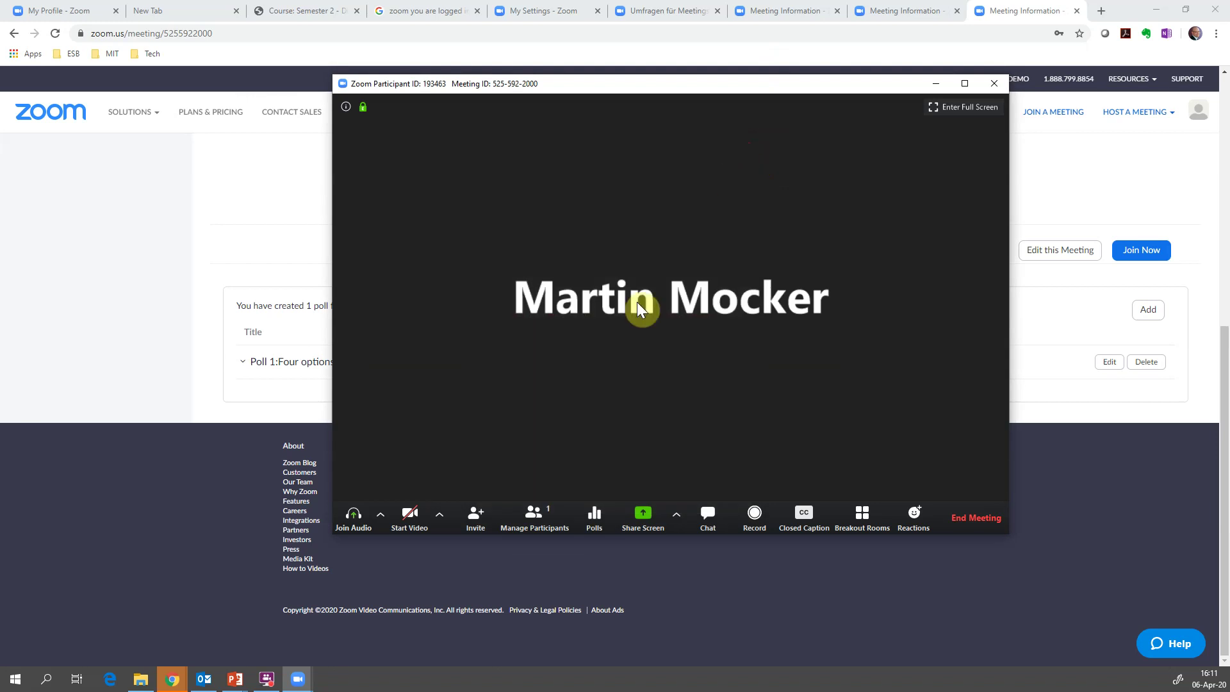
click(591, 518)
click(741, 152)
- End the current meeting and start a new one without joining audio and with the camera off
click(966, 516)
click(625, 391)
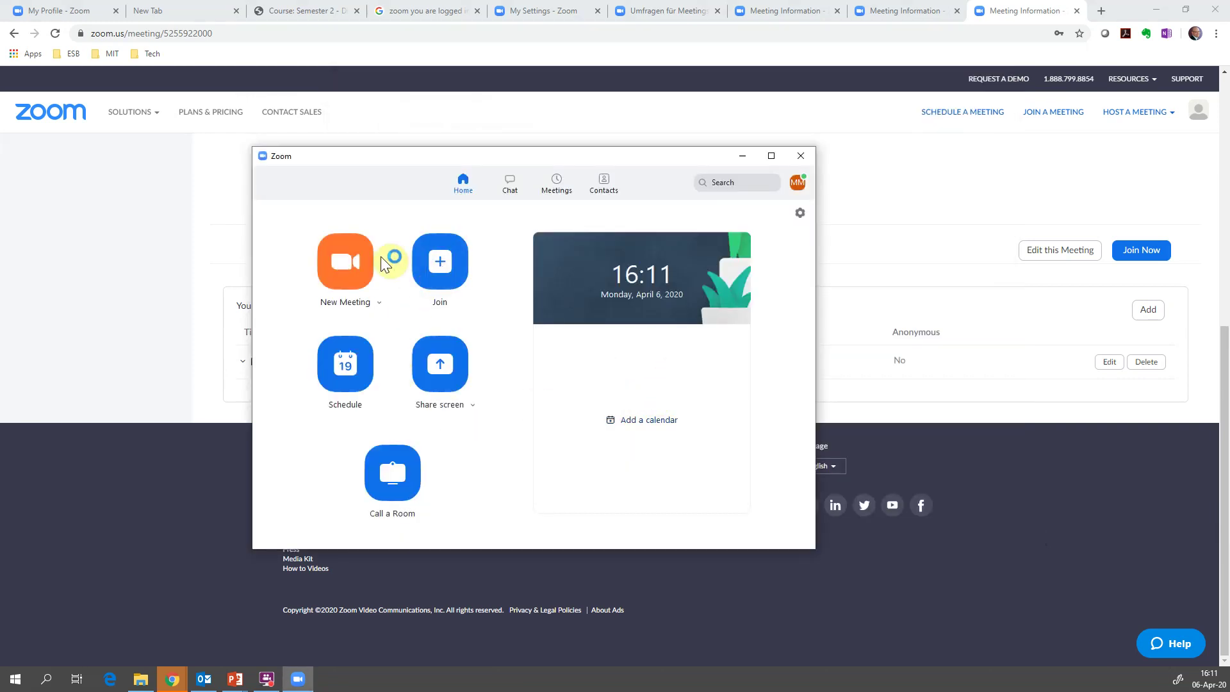
click(357, 266)
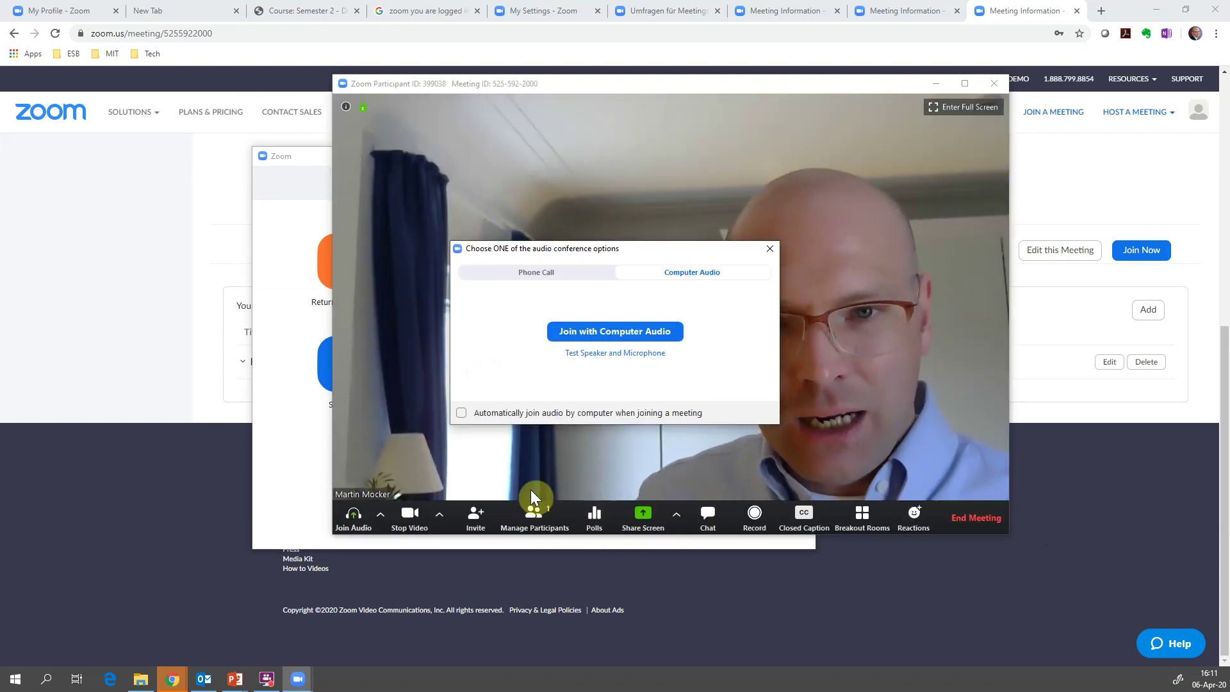
click(770, 248)
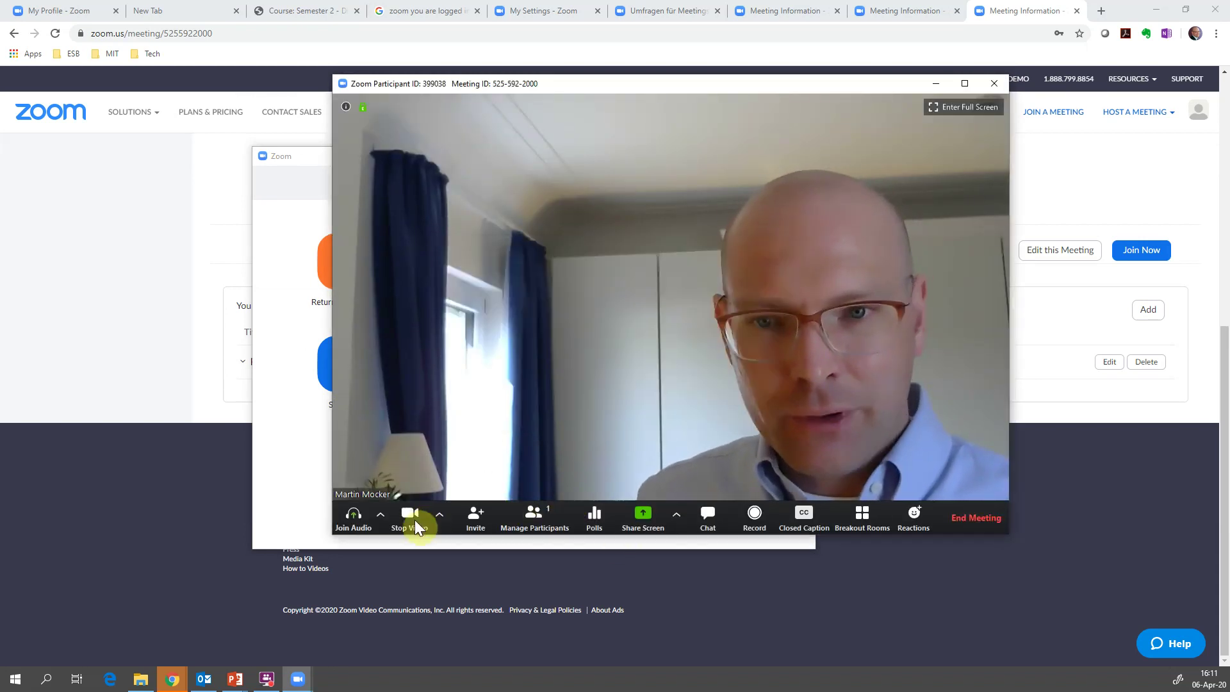
click(420, 518)
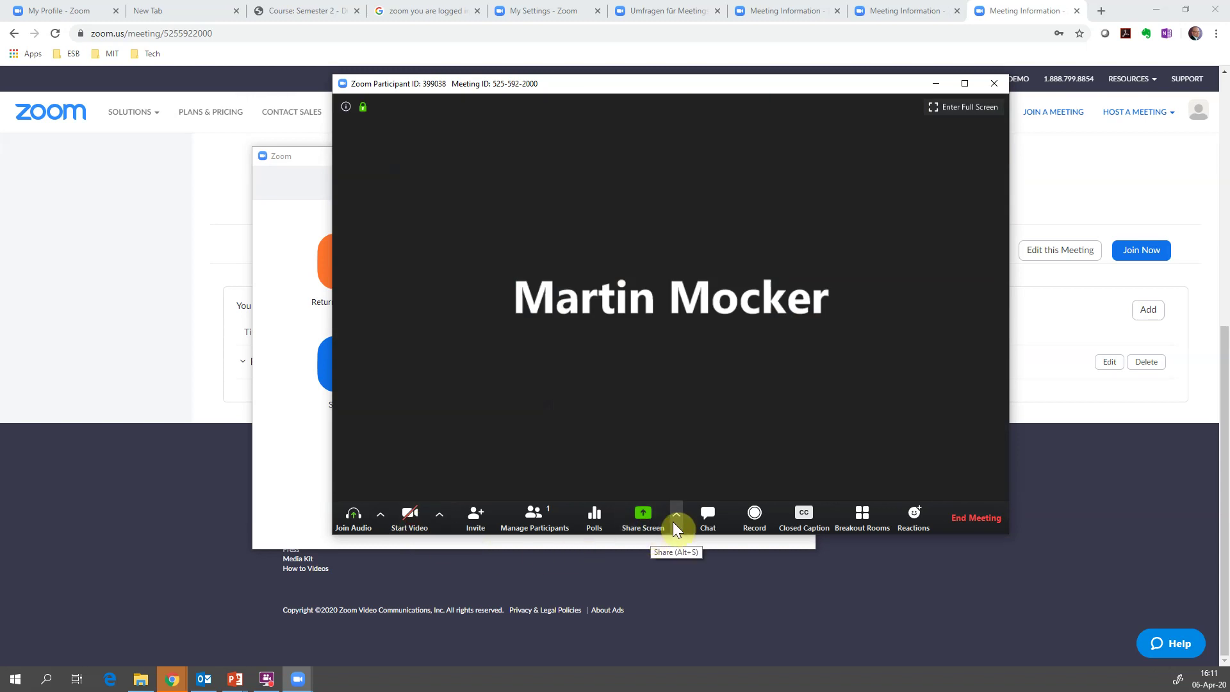
- Open poll editing from the meeting's Polls window, dismiss the blank poll form and review the personal meeting room's poll list
click(588, 520)
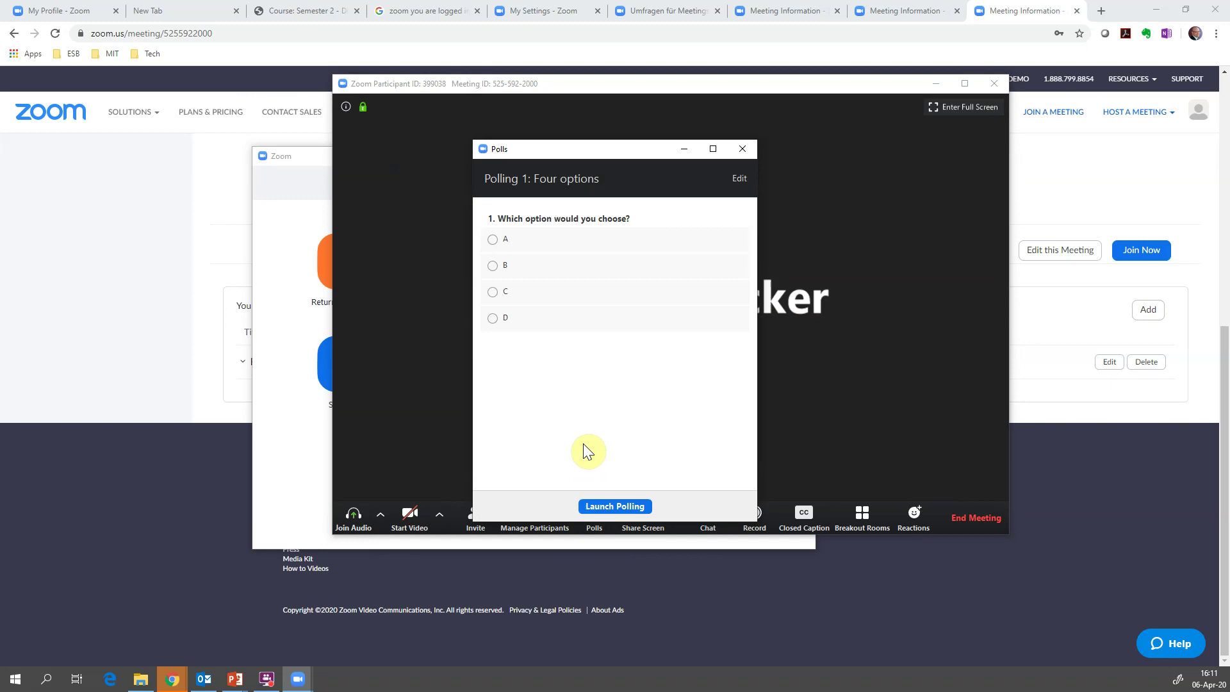
click(739, 180)
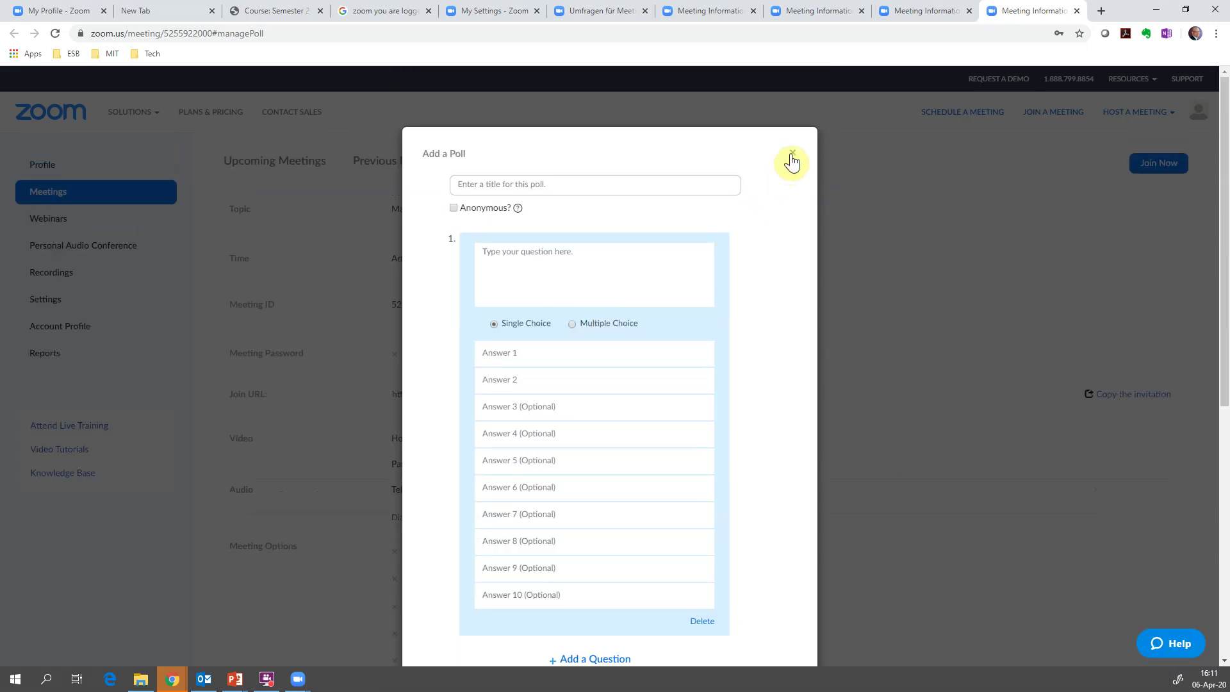
click(791, 157)
scroll(737, 432, down, 10)
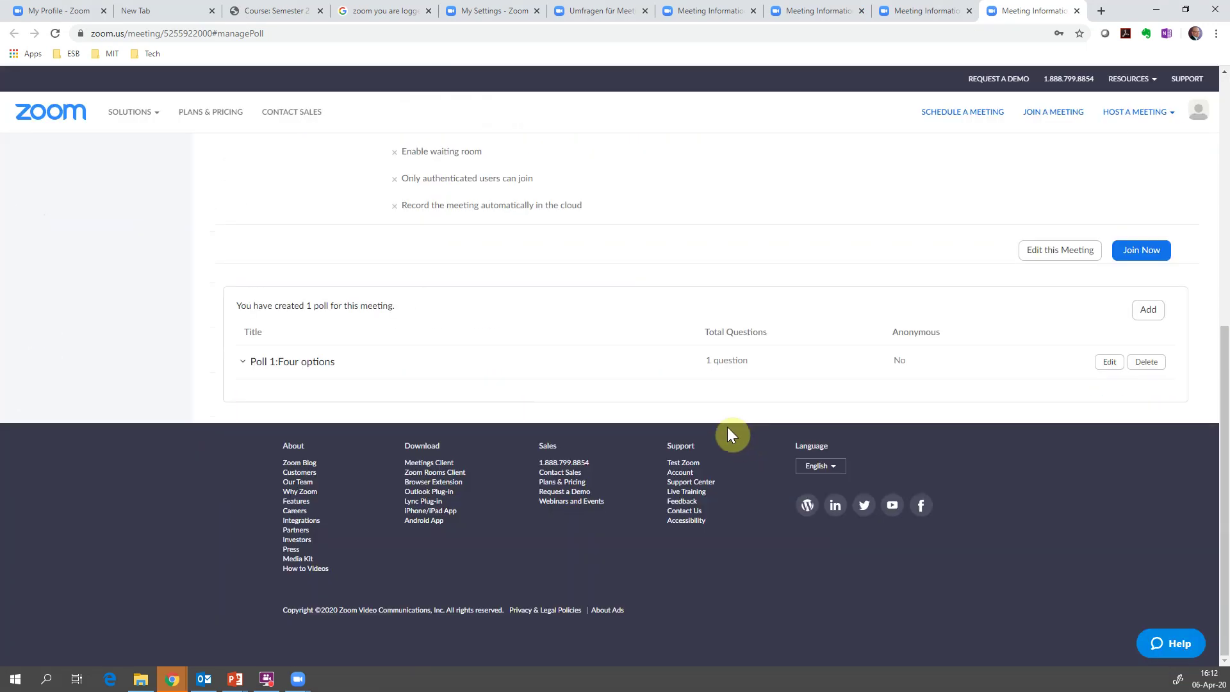
scroll(622, 389, up, 7)
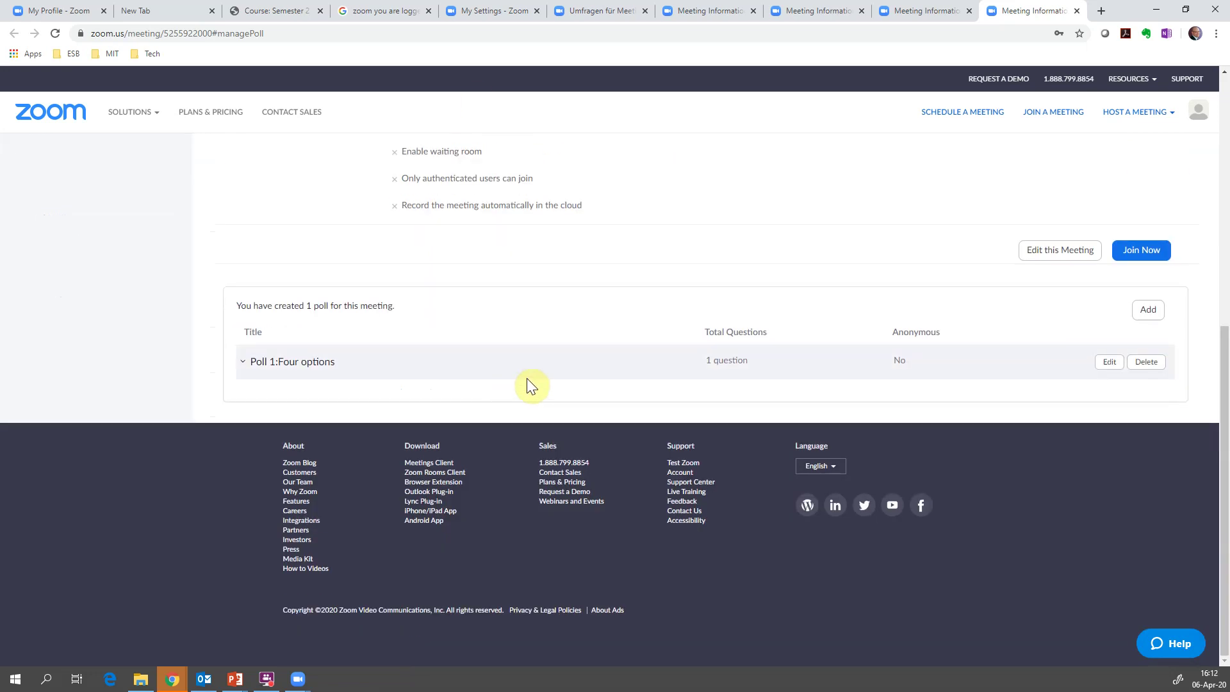
scroll(574, 350, up, 1)
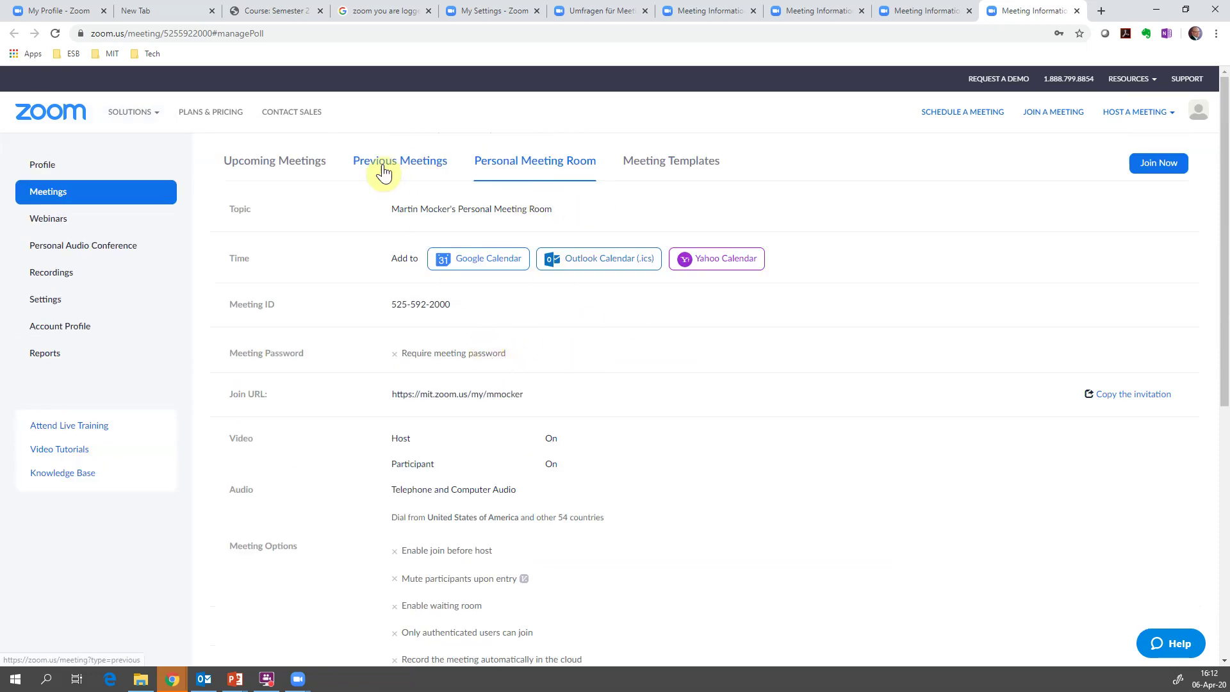
- View the "Principles of Marketing 2" meeting from the upcoming meetings, return to the list and open the profile page
click(289, 172)
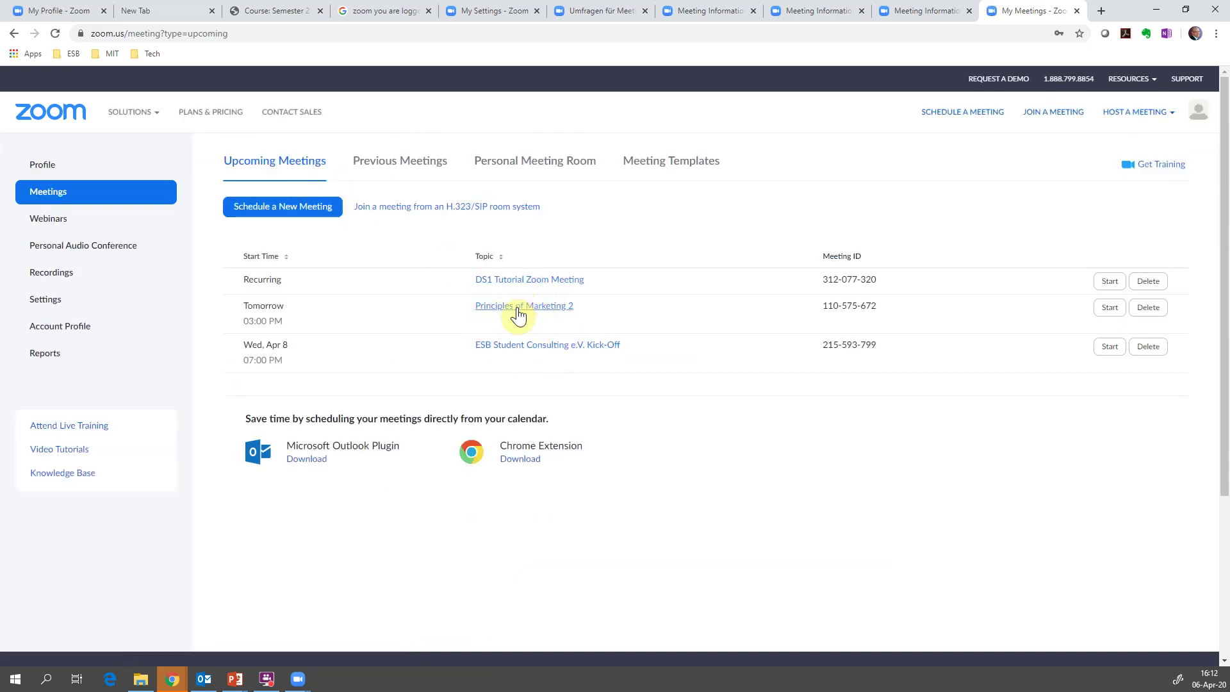
click(520, 313)
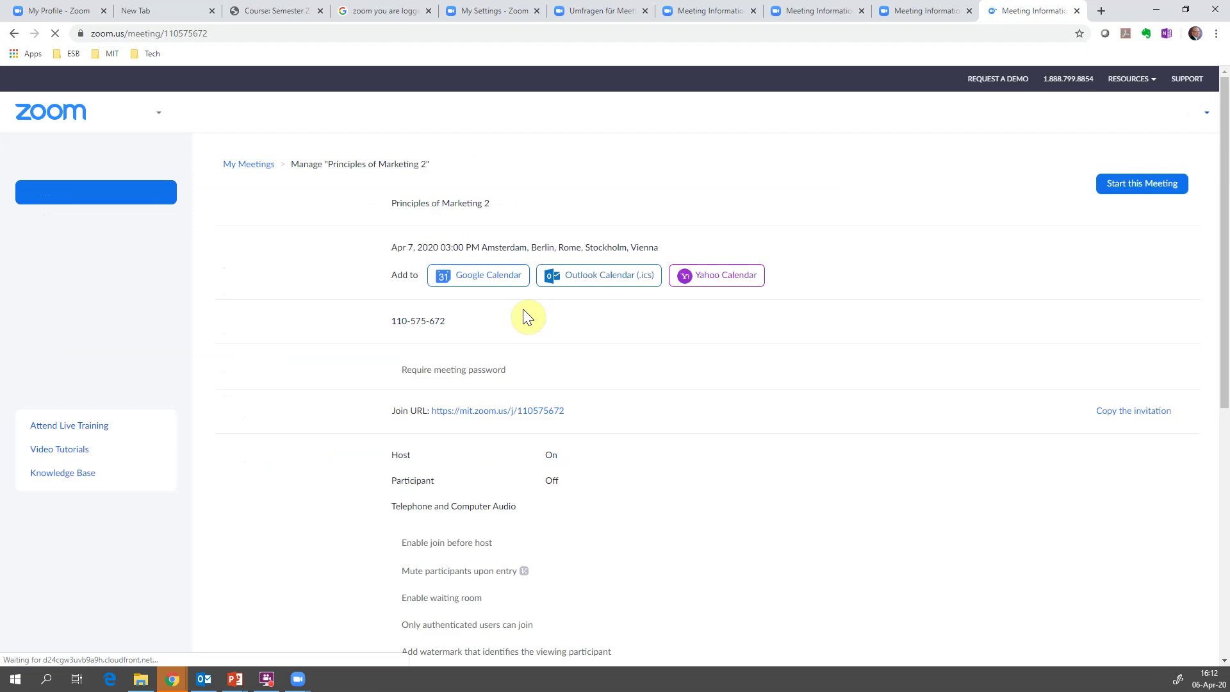
click(14, 34)
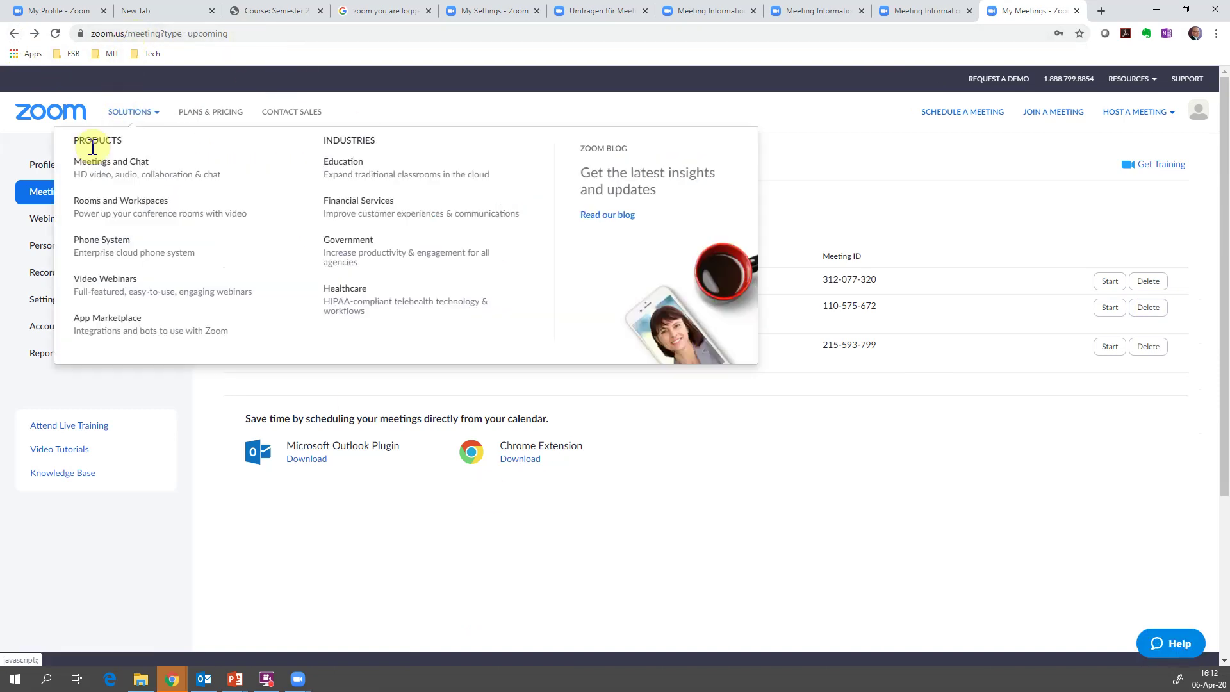
click(45, 168)
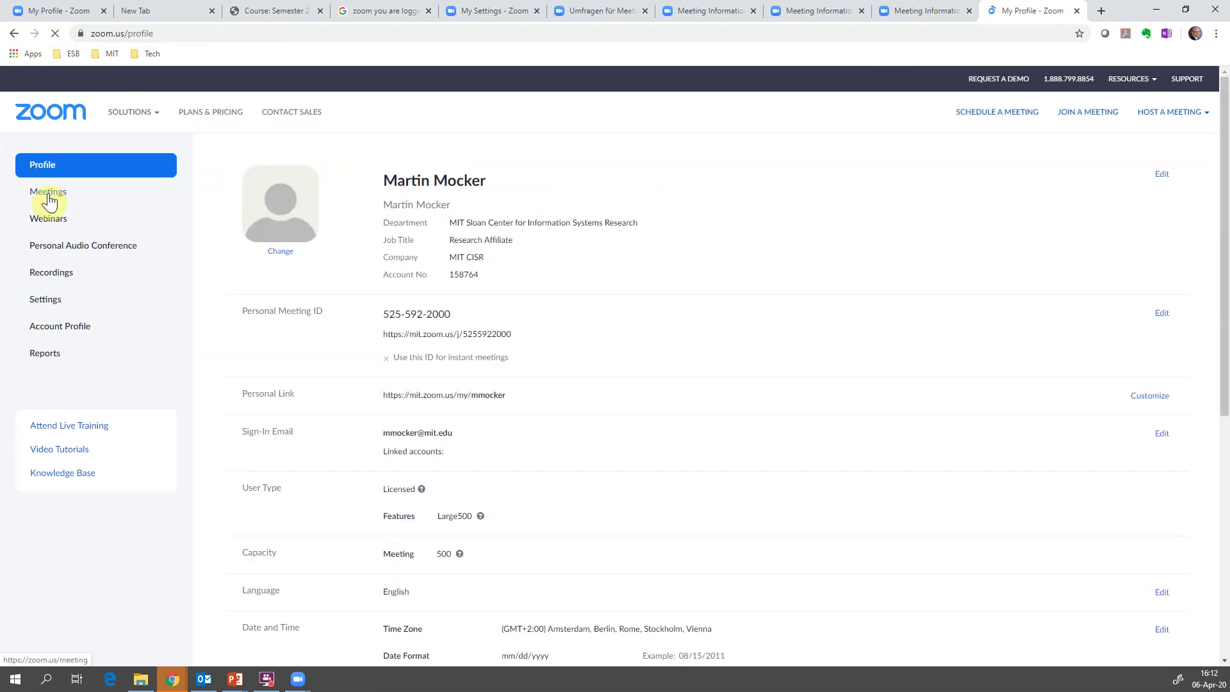
- Open the upcoming "Principles of Marketing 2" meeting and go to its poll section
click(49, 201)
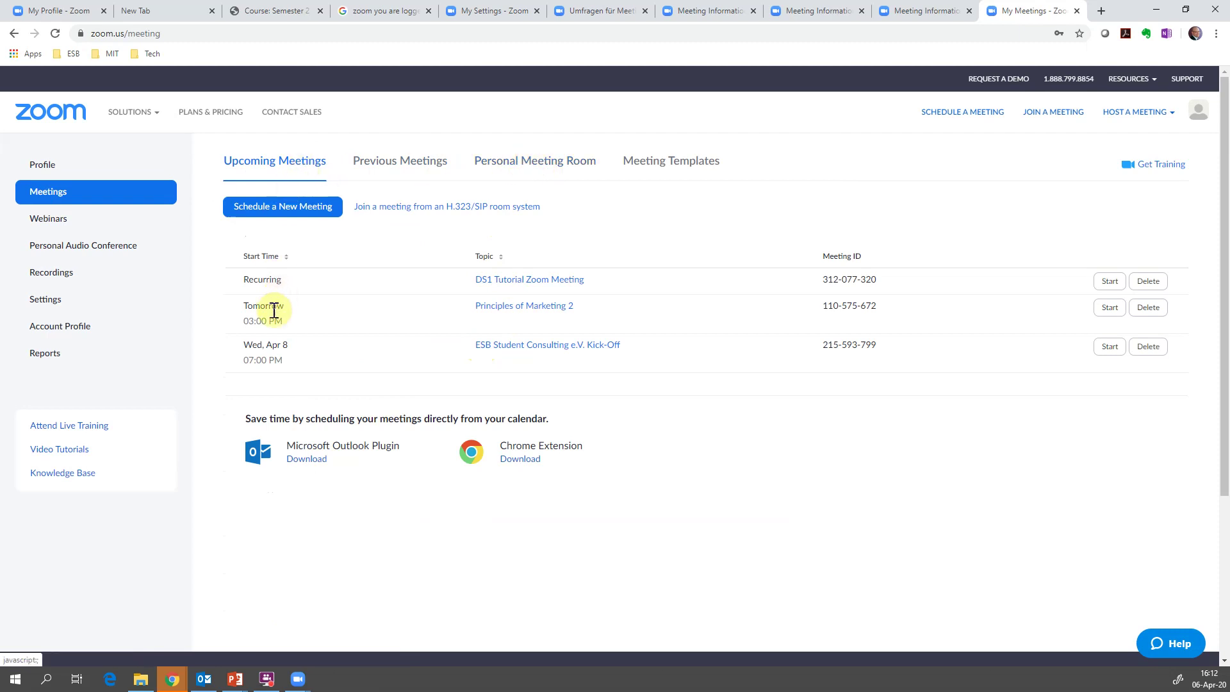
click(536, 314)
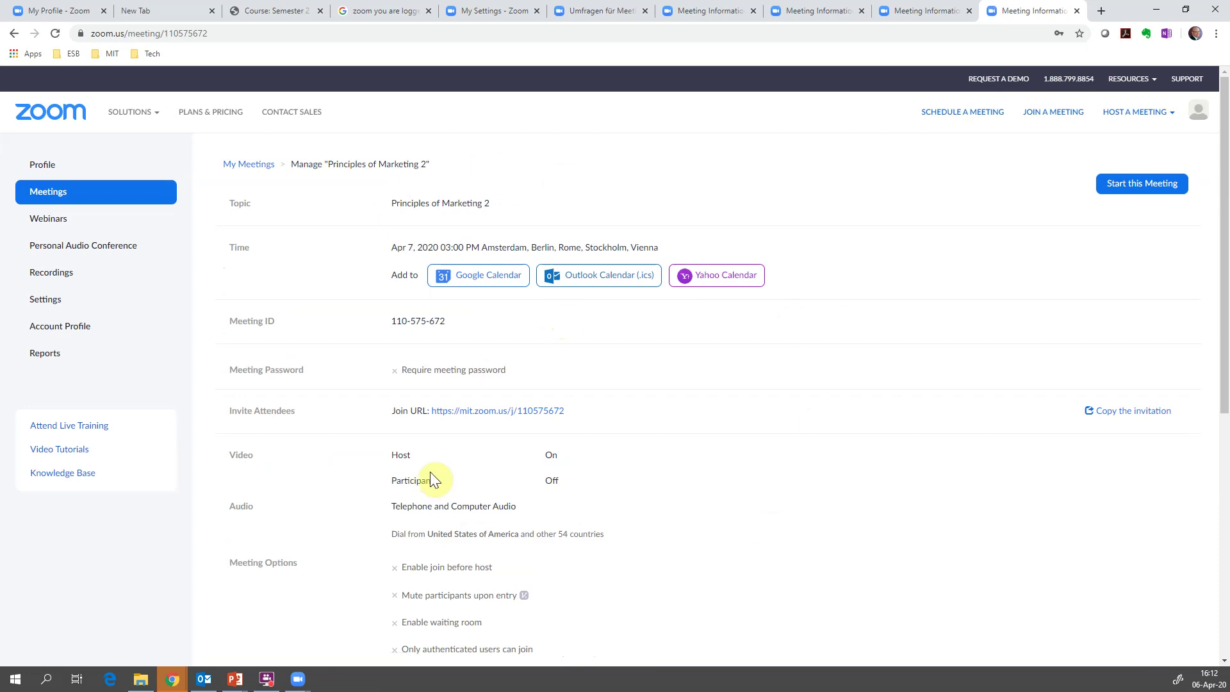
scroll(651, 363, down, 7)
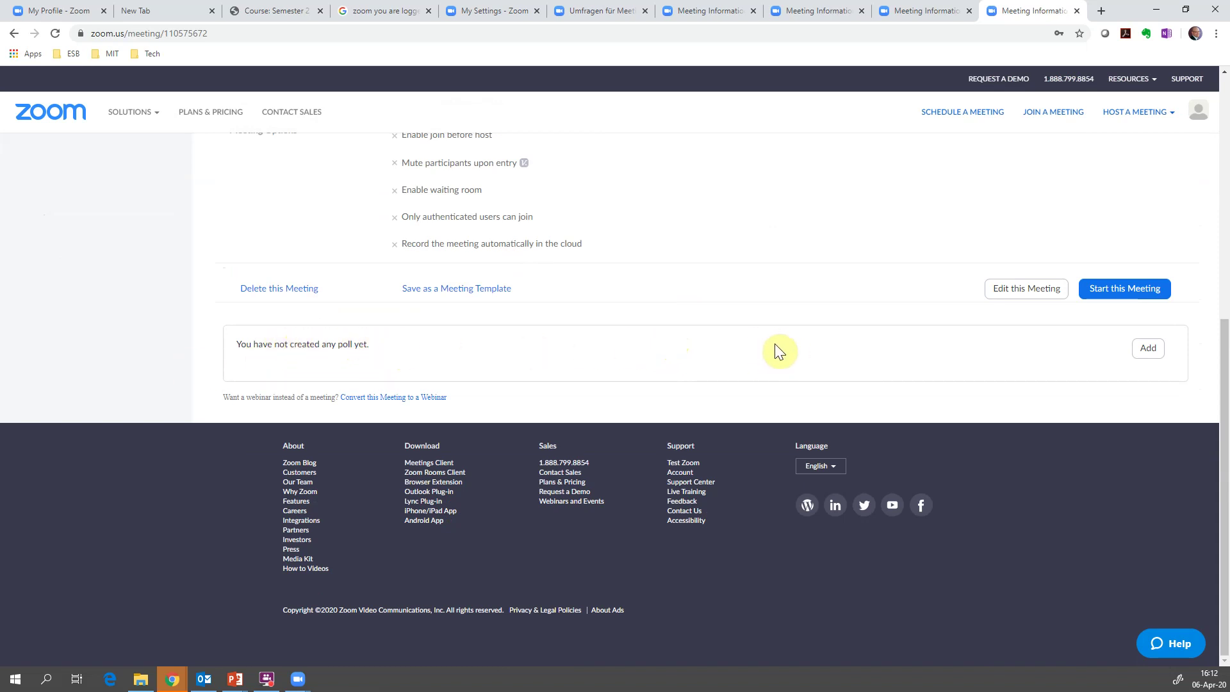
- Open a blank poll form for this meeting, review its fields and dismiss it without saving
click(1147, 357)
scroll(610, 342, down, 1)
scroll(609, 343, down, 1)
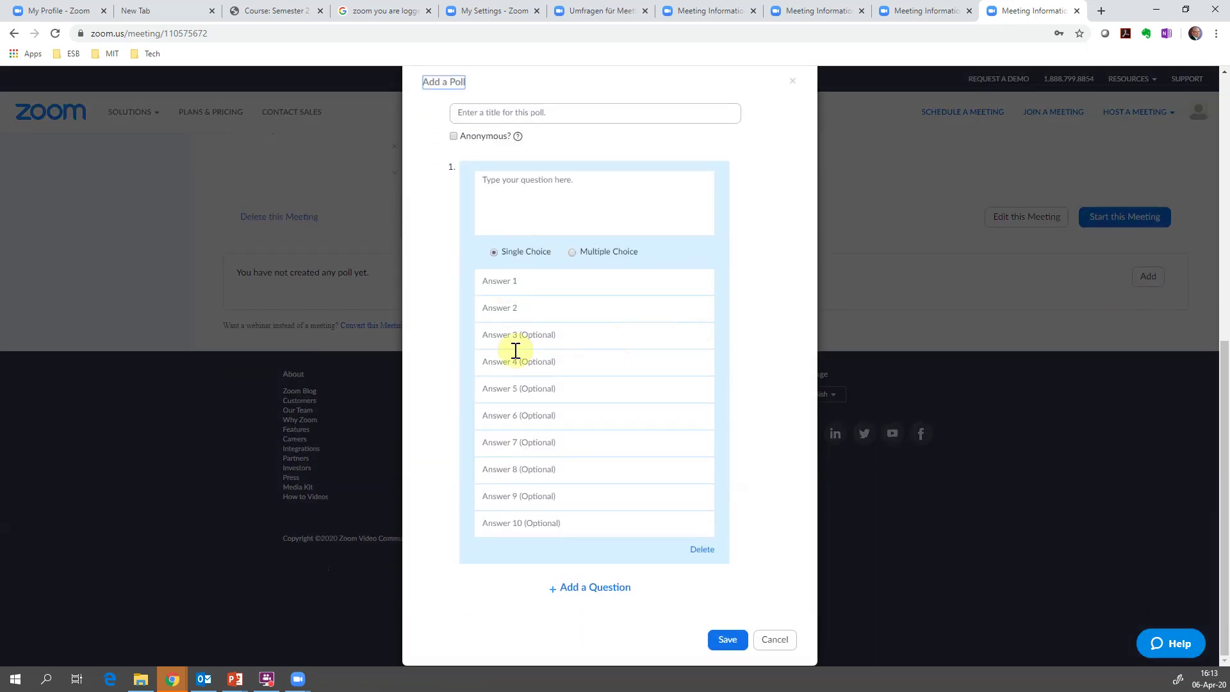
scroll(557, 344, up, 5)
scroll(641, 301, down, 5)
scroll(757, 225, up, 4)
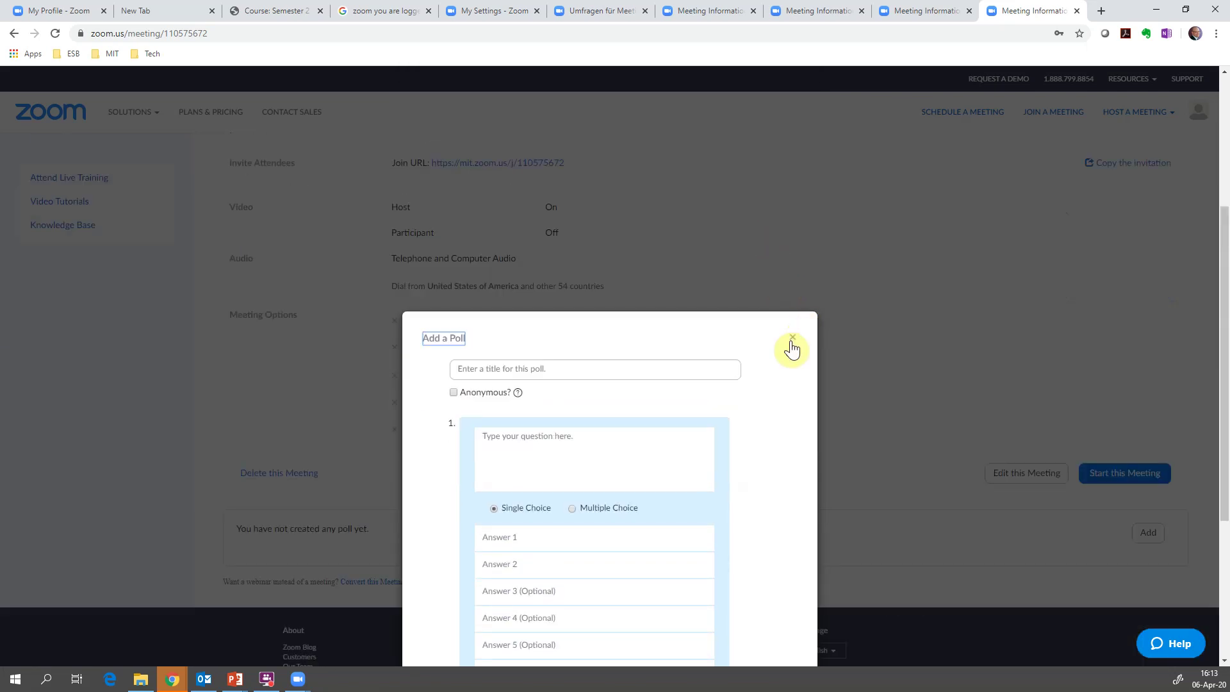
click(793, 338)
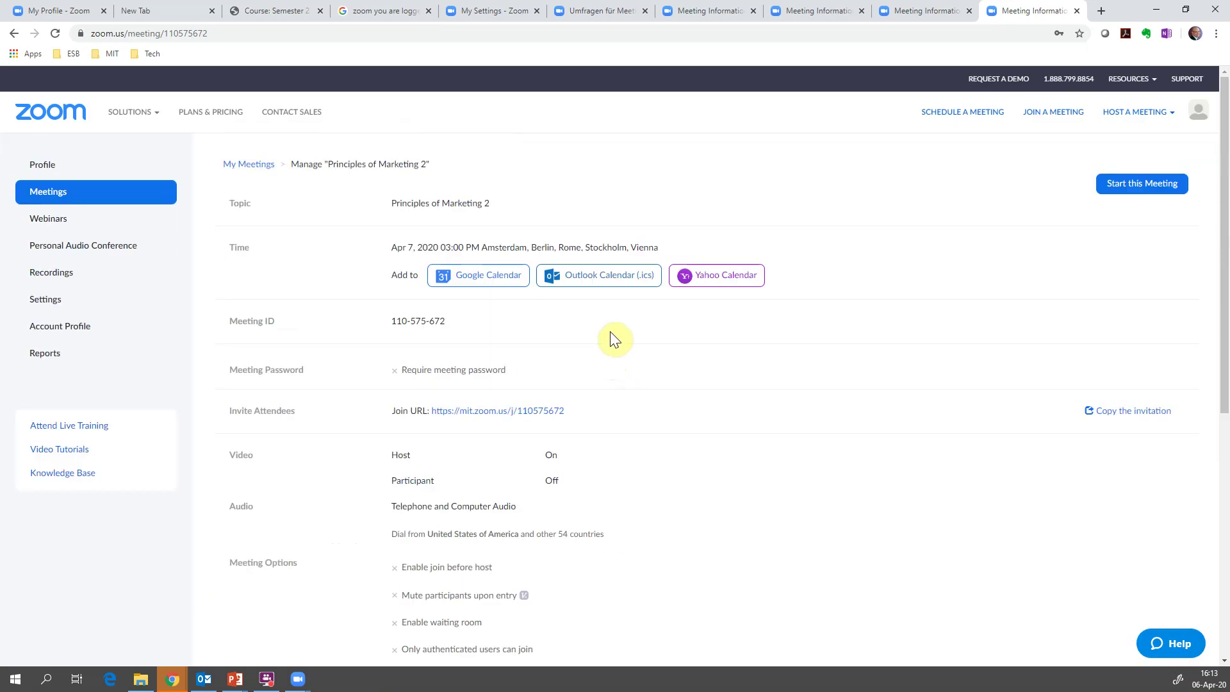
scroll(610, 332, down, 8)
scroll(610, 332, up, 6)
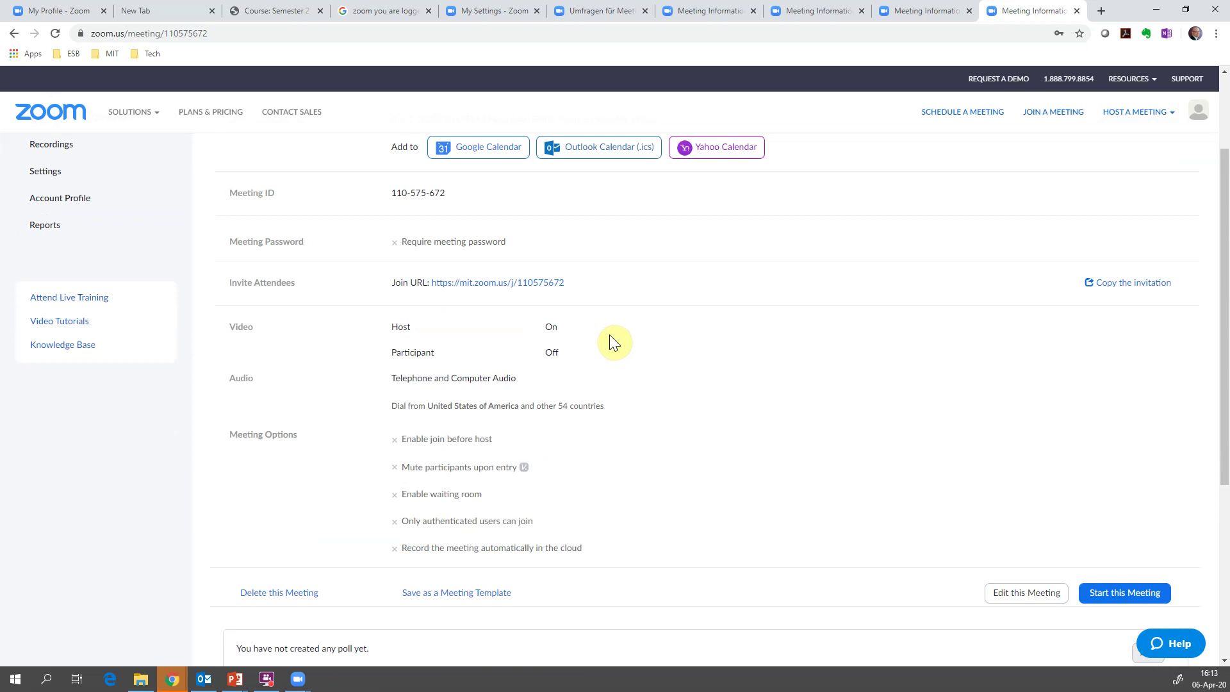
scroll(609, 334, down, 5)
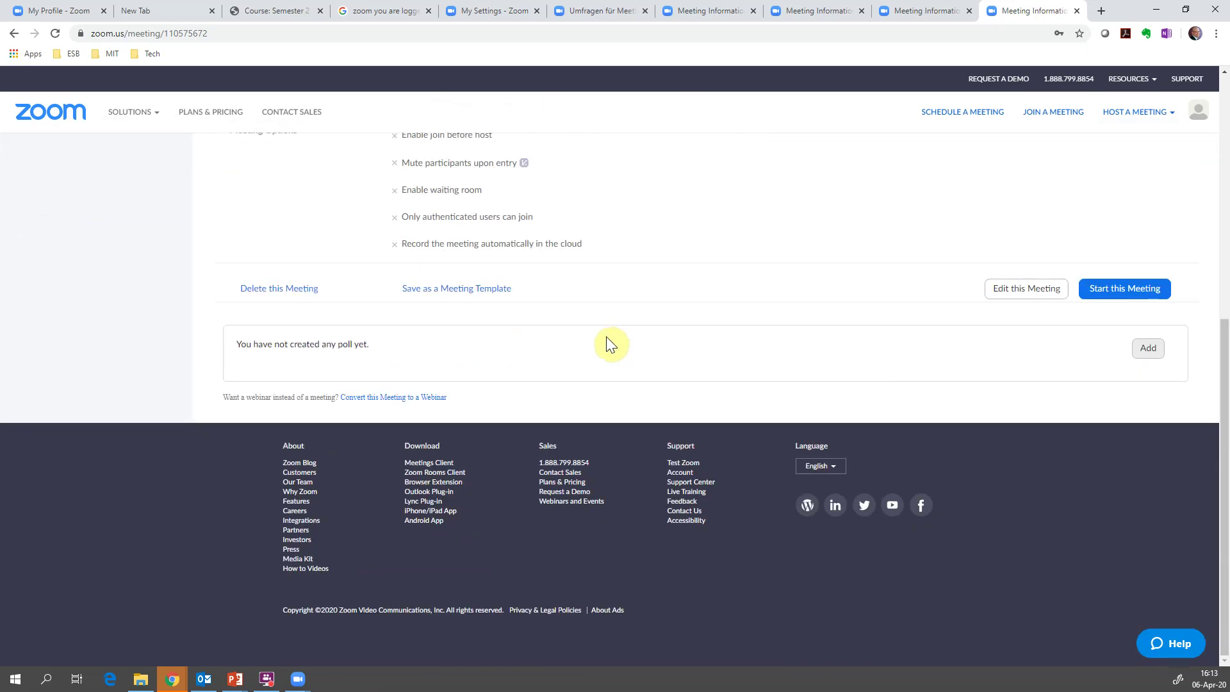
scroll(602, 336, up, 7)
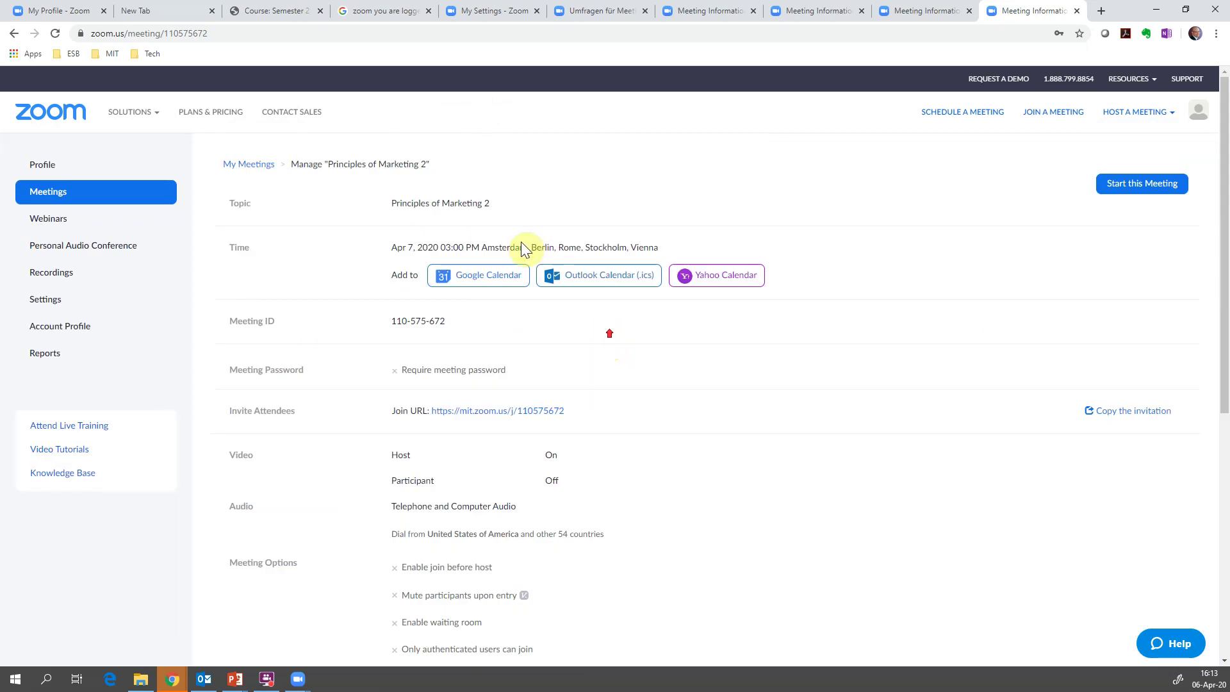
- Go to the personal meeting room's poll list and start adding a new poll
click(55, 193)
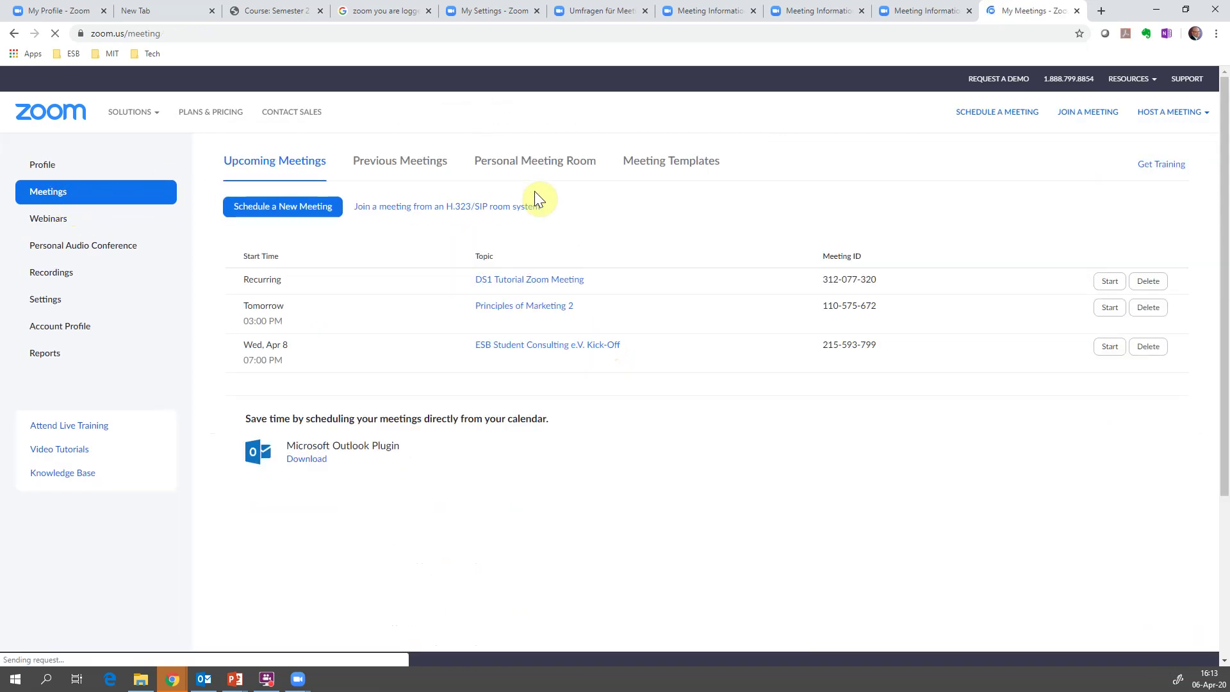
click(538, 168)
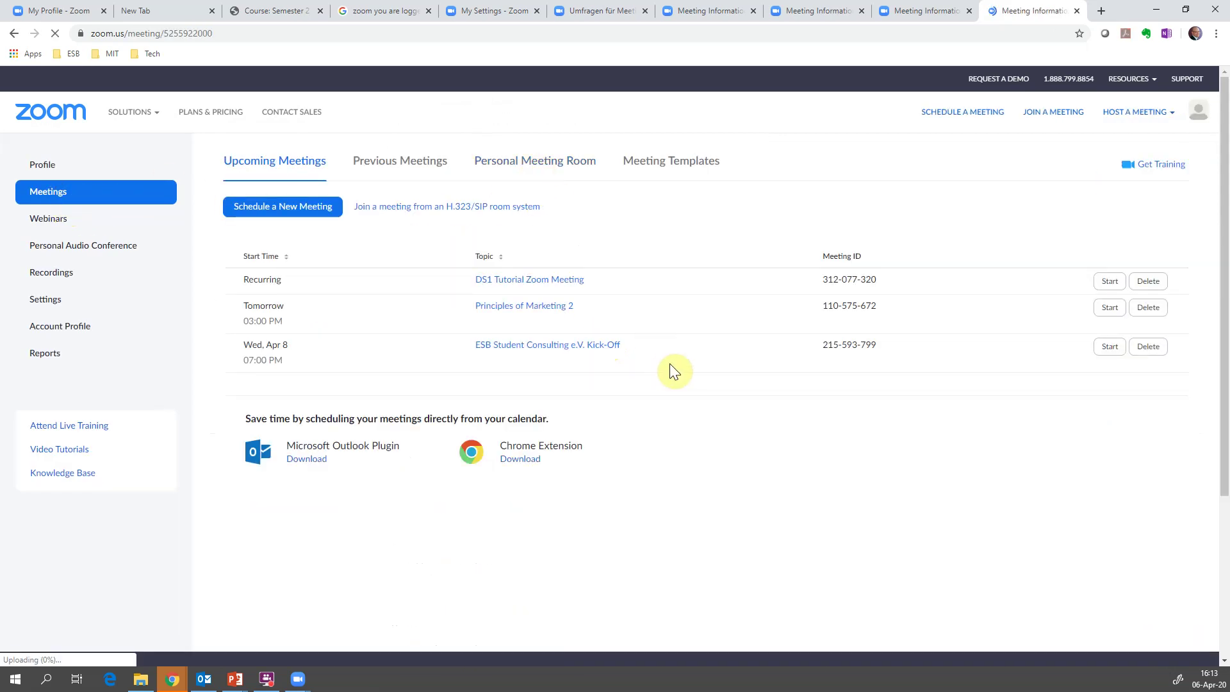
scroll(673, 391, down, 10)
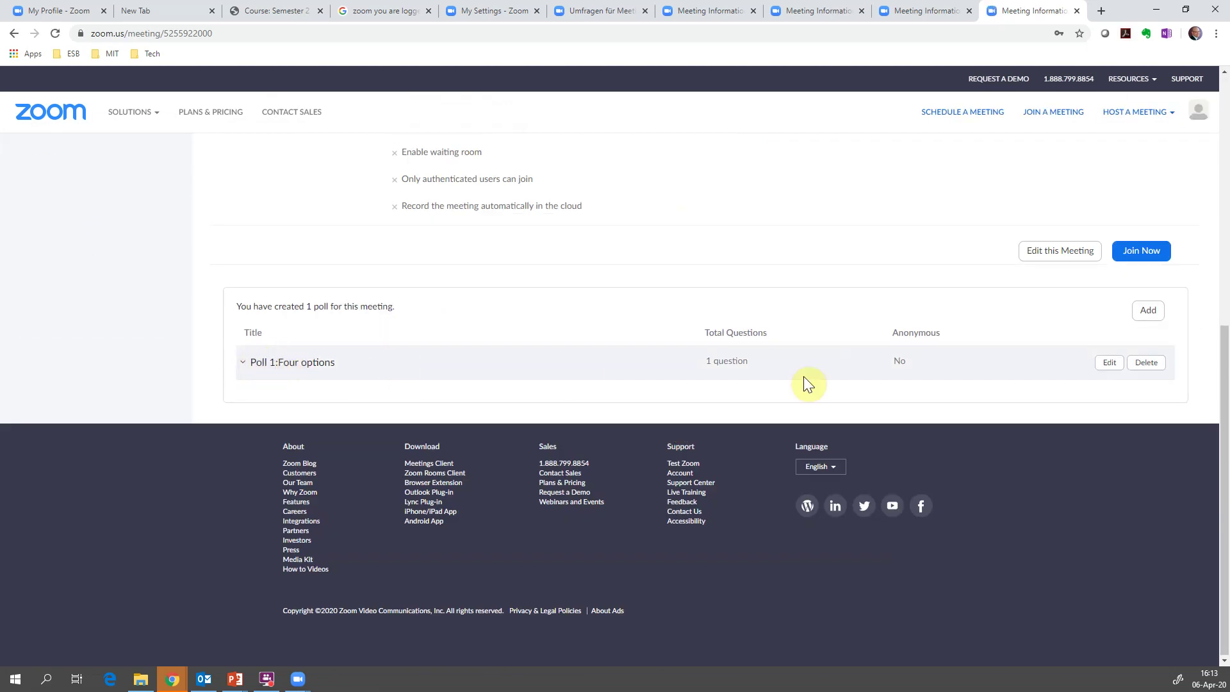
click(1151, 310)
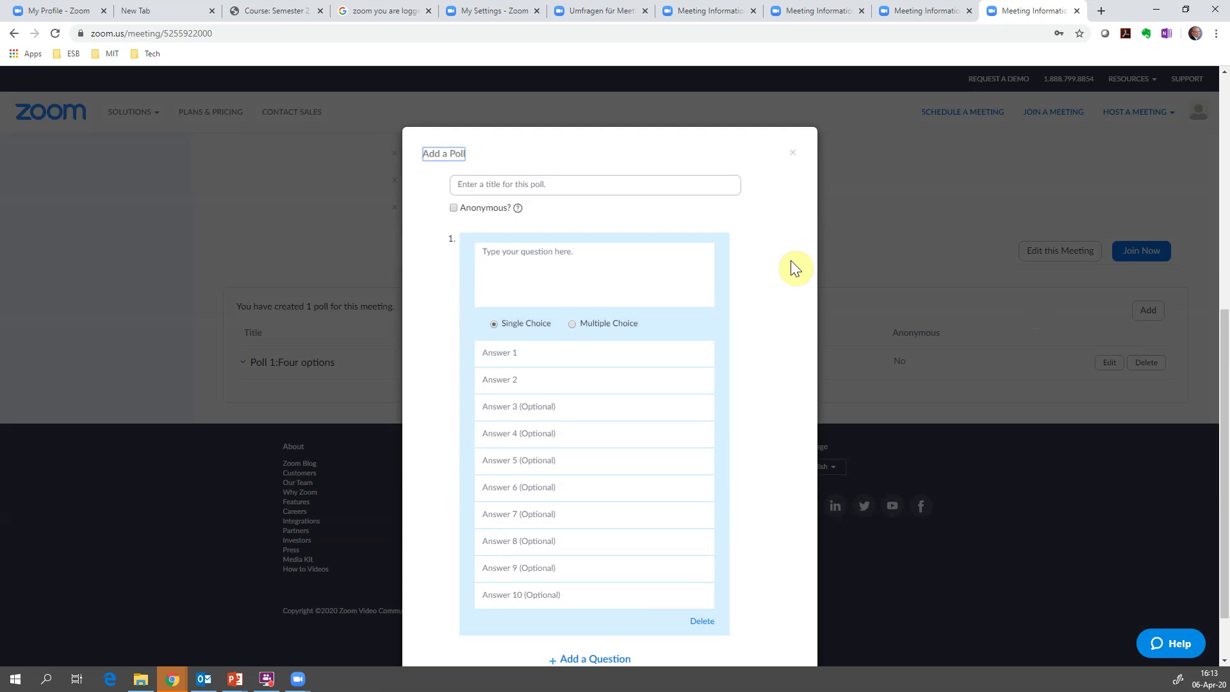
- Title the new poll "Q2" and enter the question "How is life?"
click(472, 182)
text(Q2)
key(Tab)
text(How is life?)
key(Tab)
key(Tab)
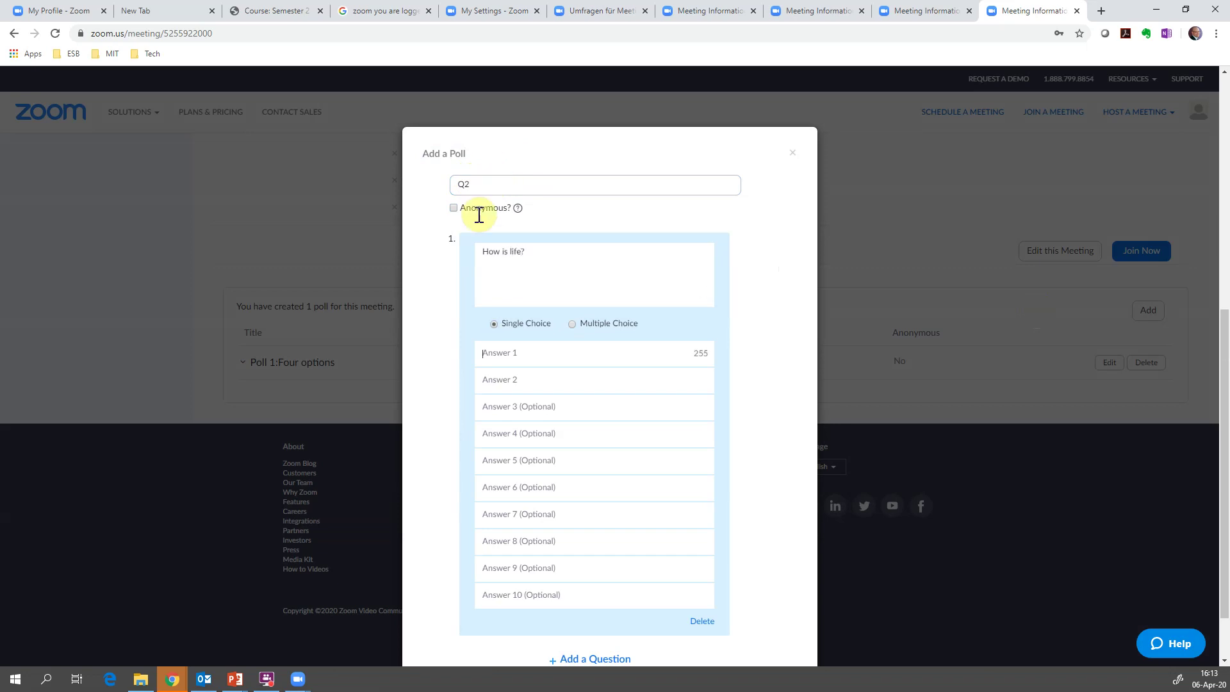
- Enter the answers "Good", "Bad", "Terrible" and "Awesome", and save the poll
text(Good)
key(Tab)
text(Bad)
key(Tab)
text(Terrible)
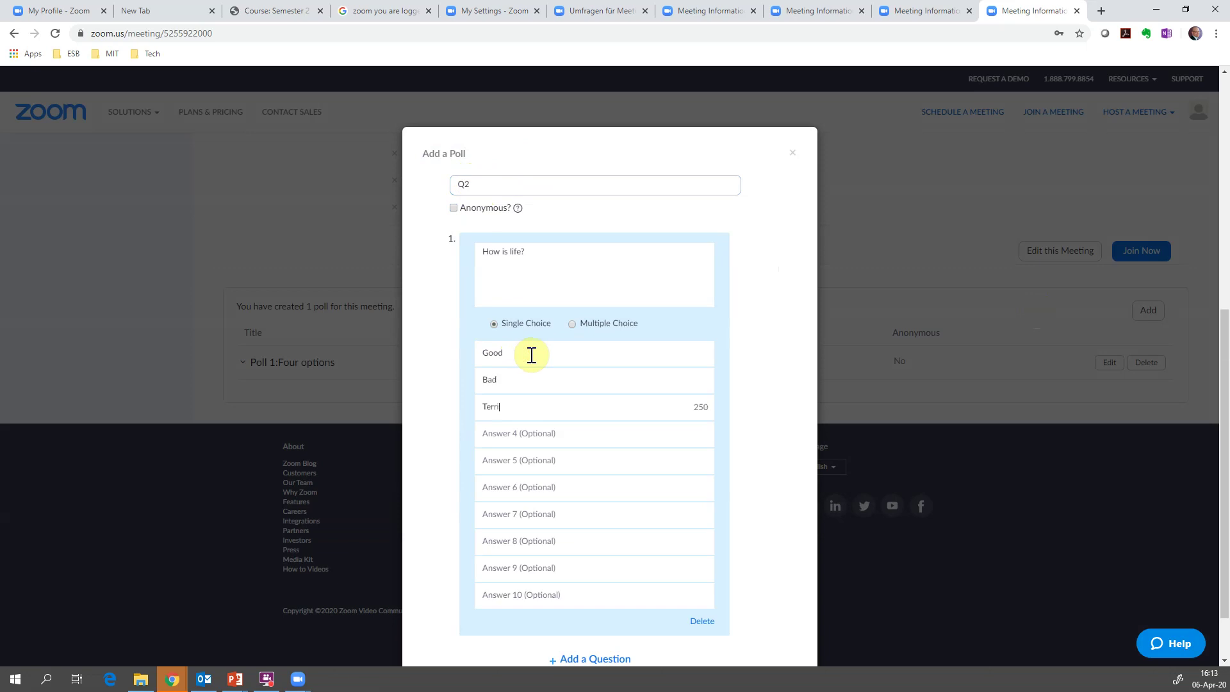
key(Tab)
text(Awesome)
scroll(684, 635, down, 1)
click(704, 638)
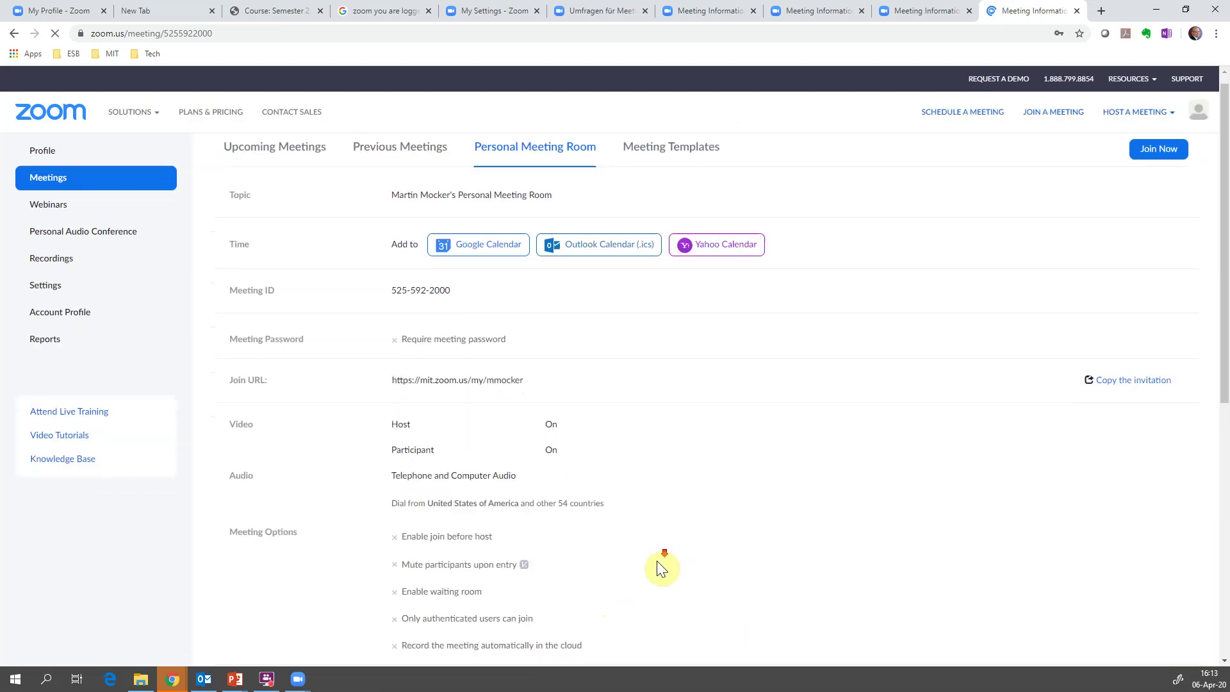
scroll(656, 555, down, 6)
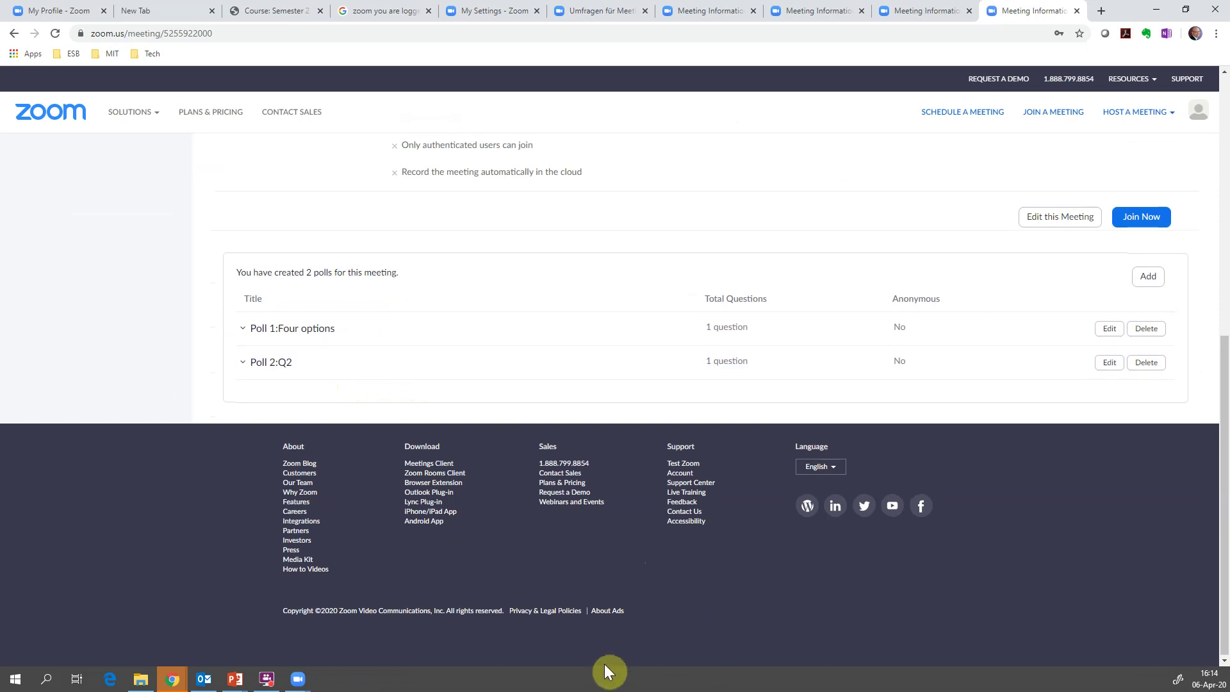
- Switch to the running Zoom meeting, reopen its polls and launch the "Q2" poll
key(alt+Tab)
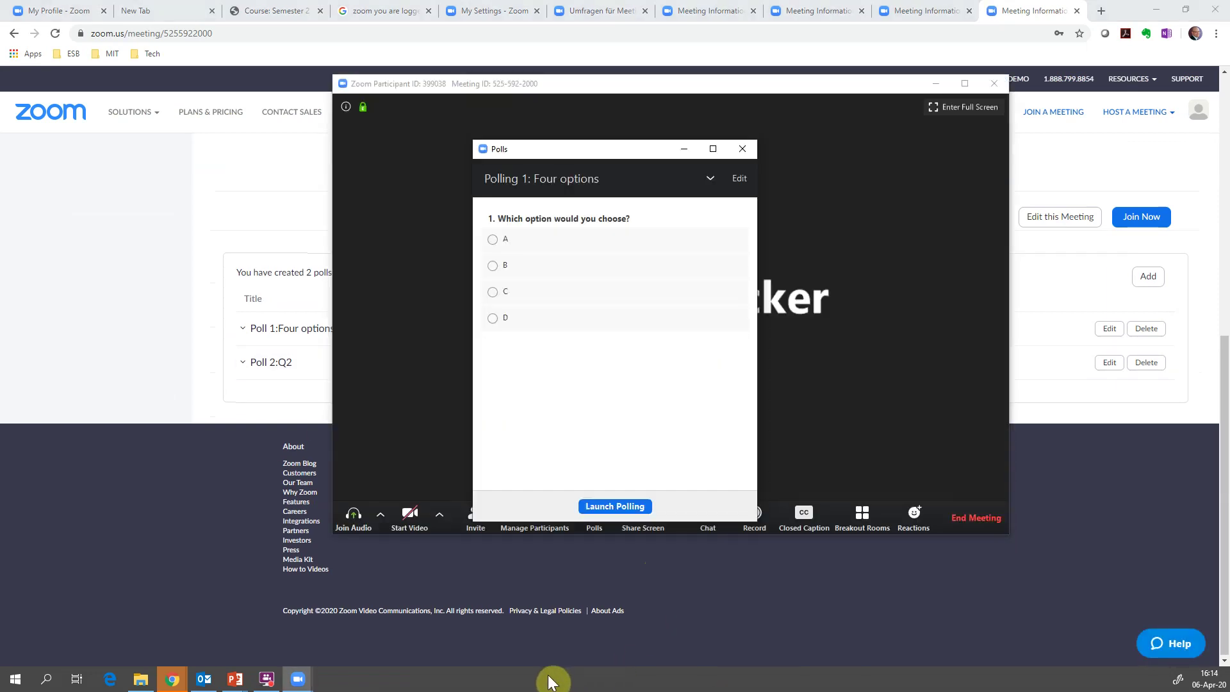
click(743, 148)
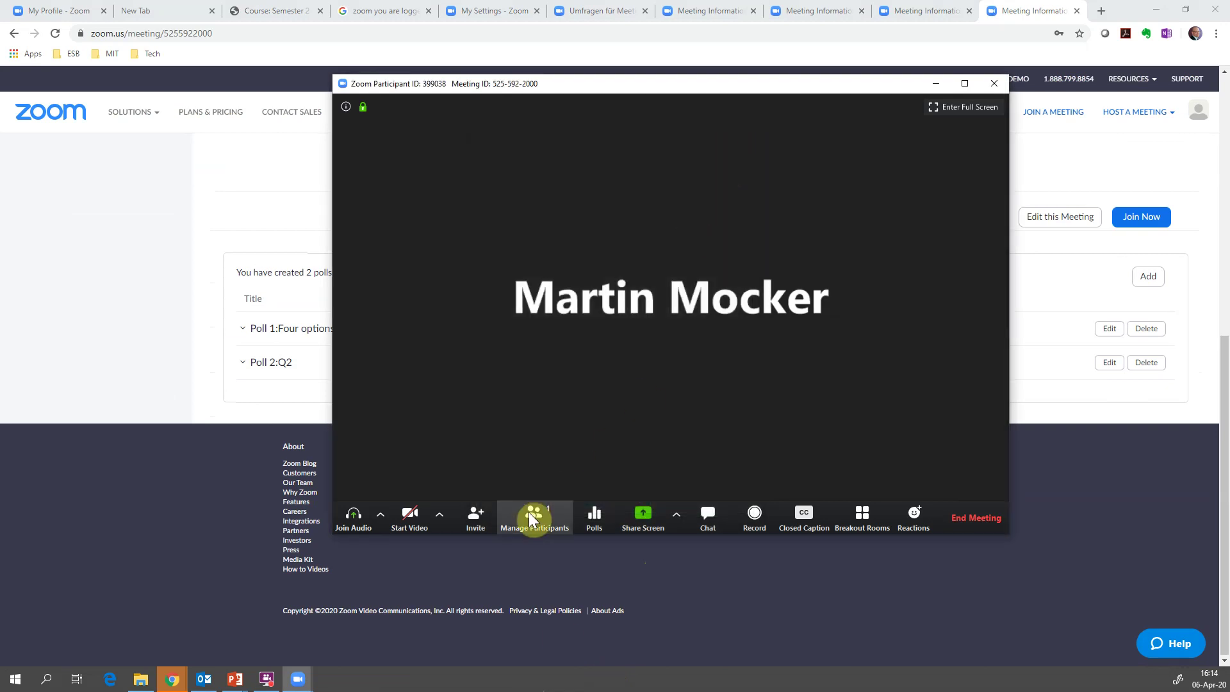
click(598, 514)
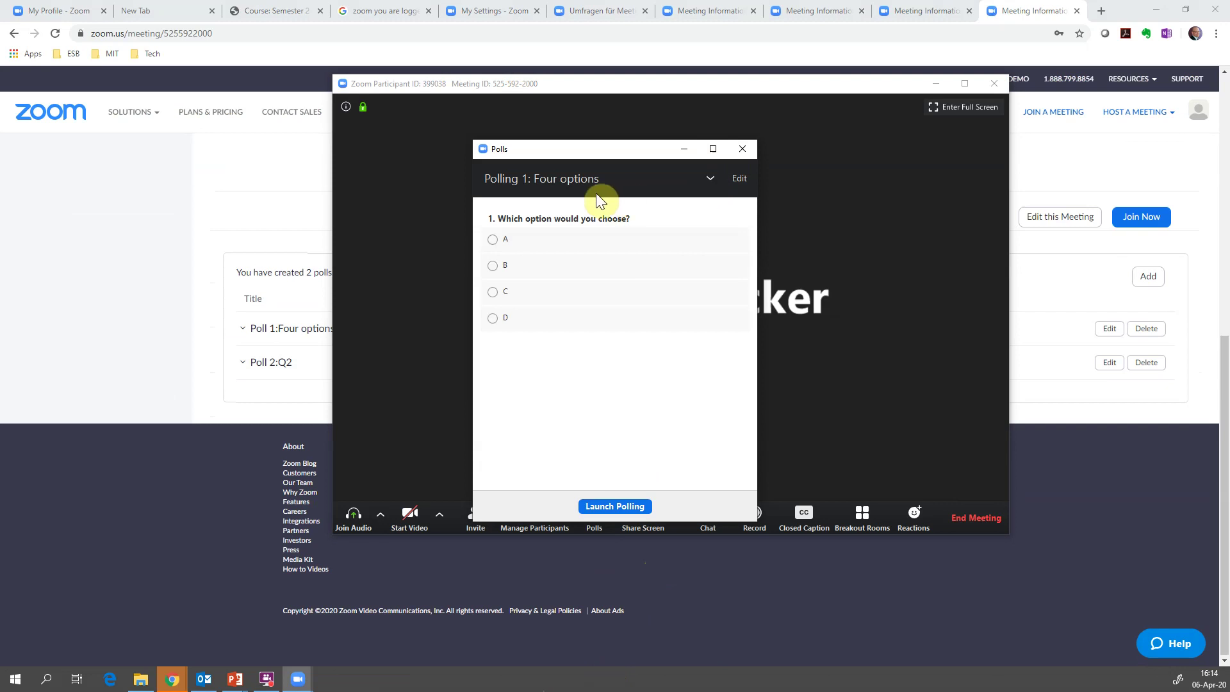
click(709, 179)
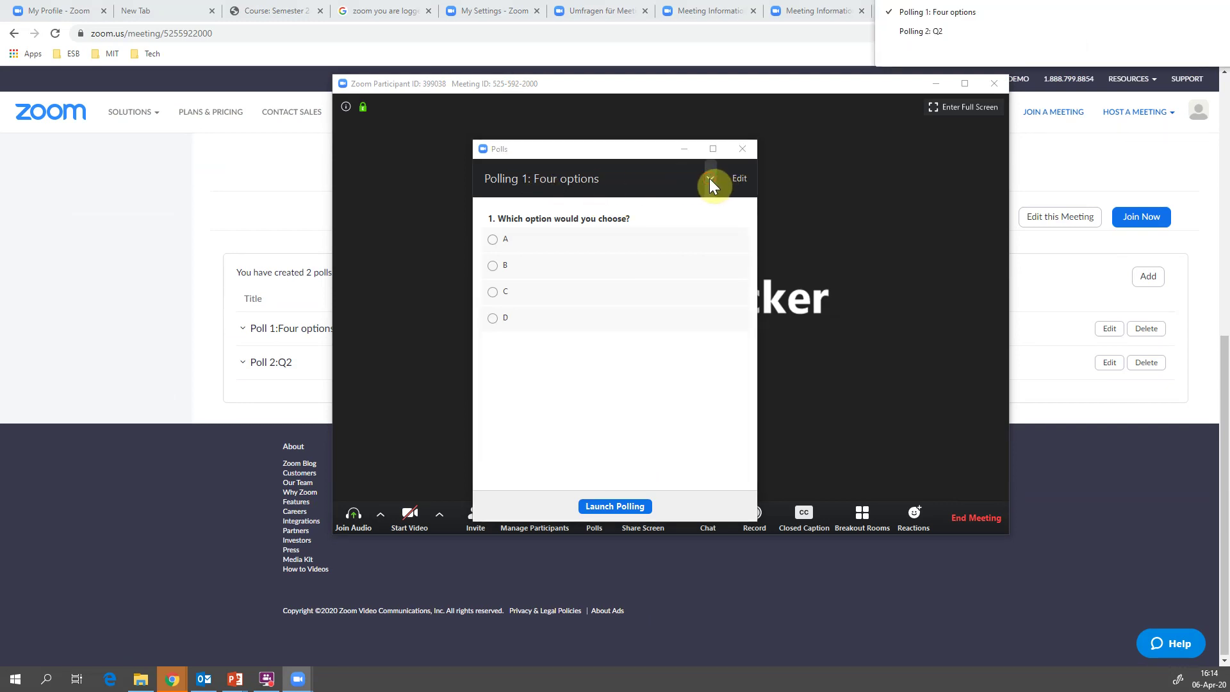
click(929, 12)
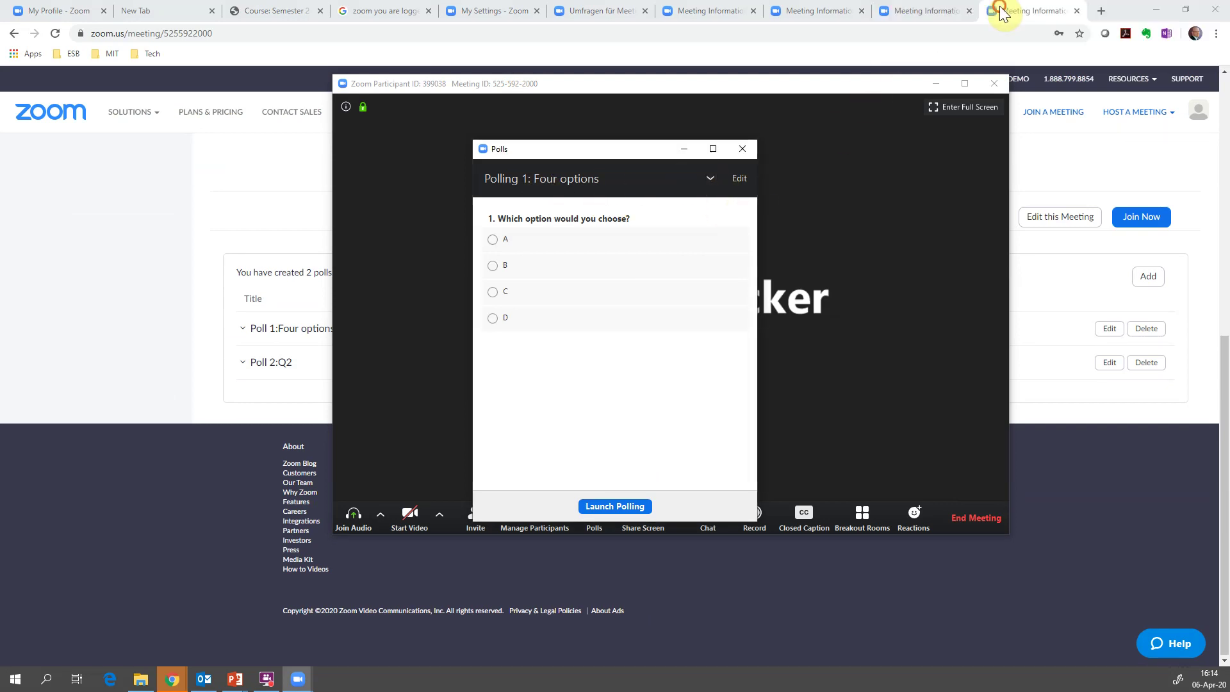
click(712, 179)
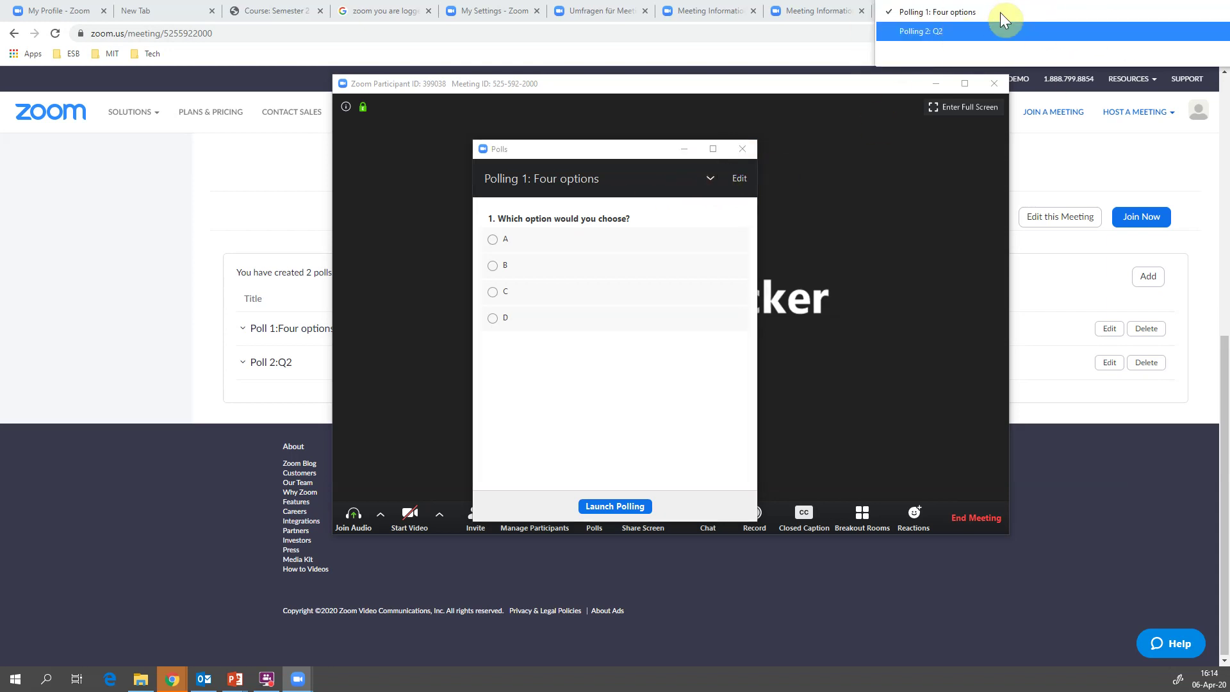
click(942, 32)
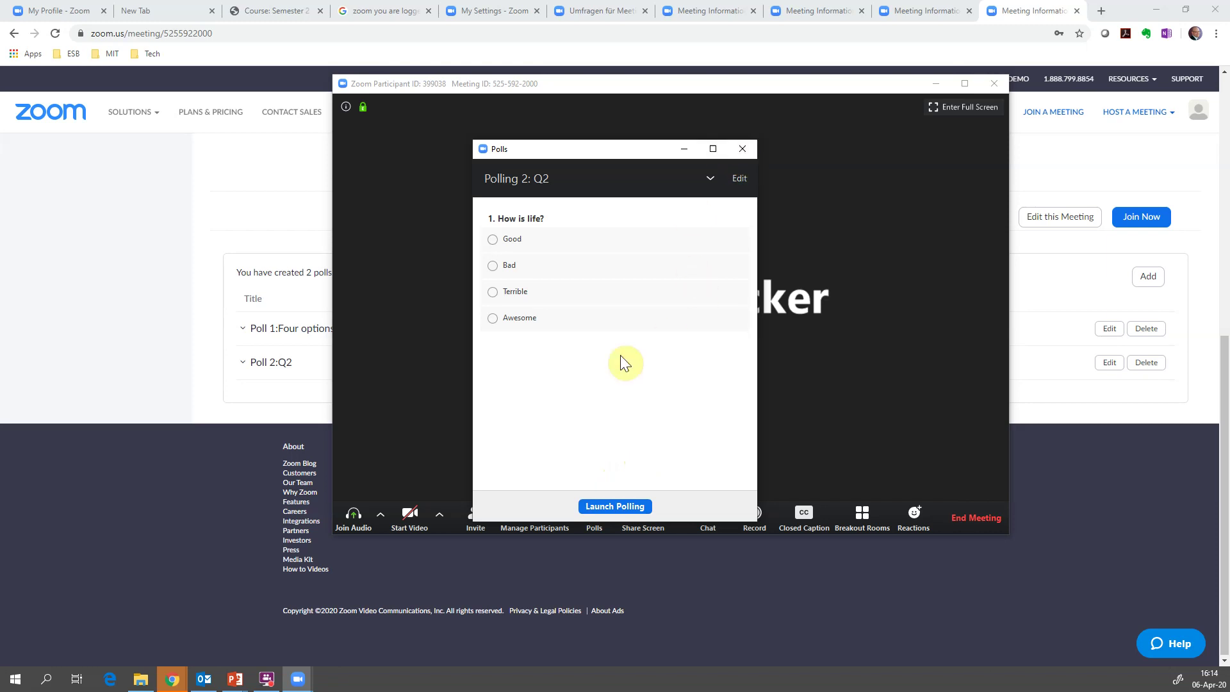
click(618, 508)
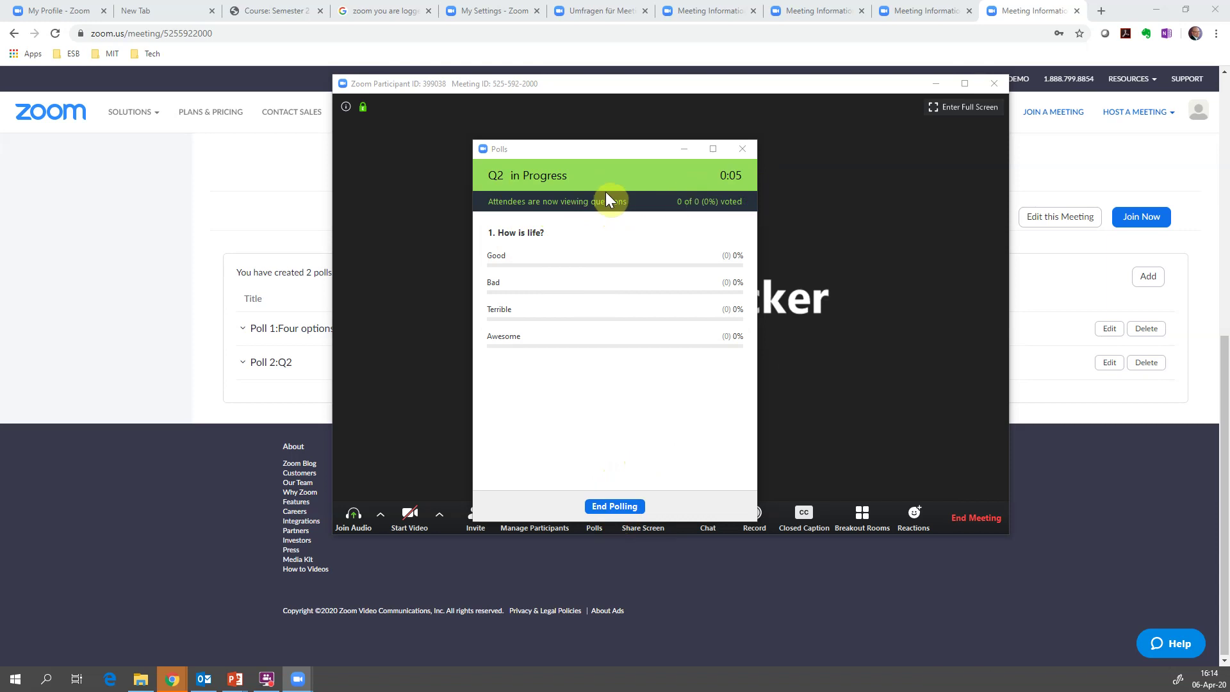
- End the "Q2" poll and share its results with attendees briefly before stopping the sharing
click(607, 506)
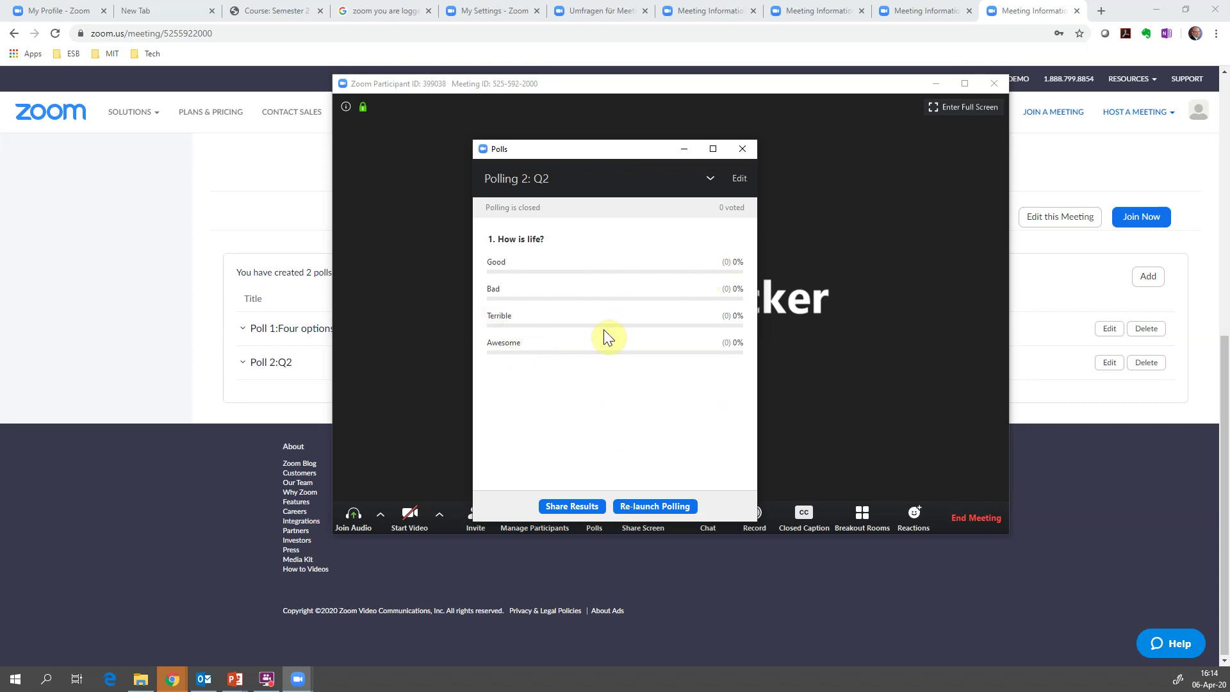
click(571, 506)
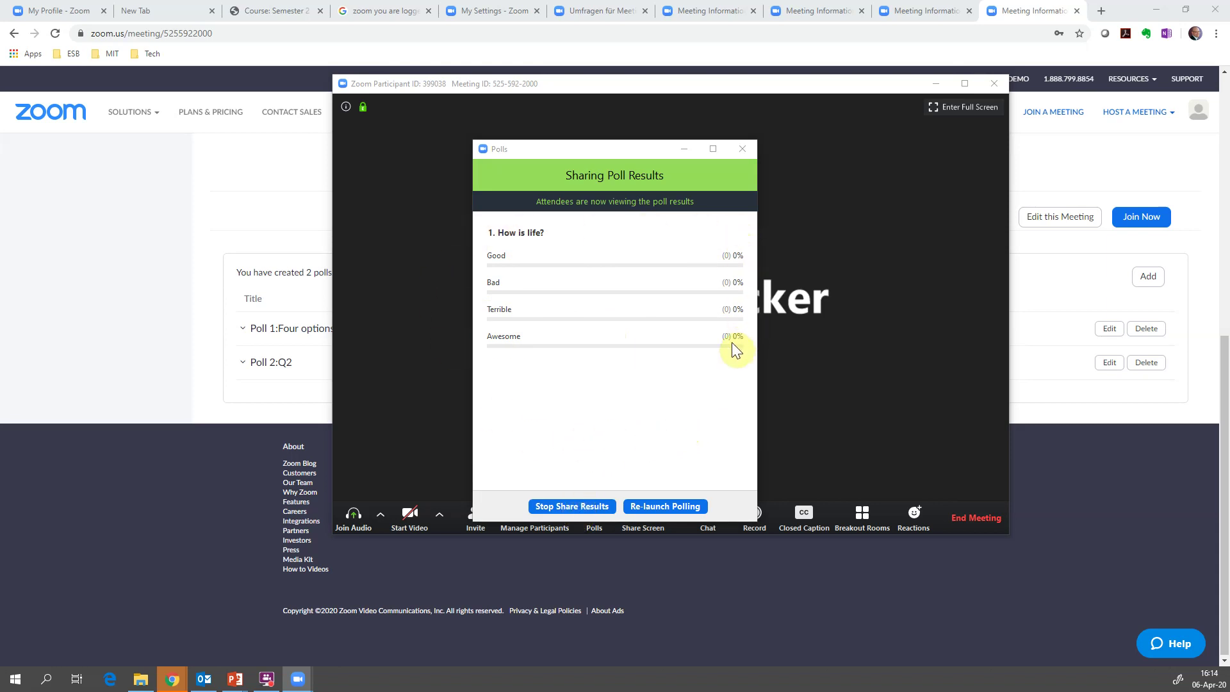
click(586, 505)
click(581, 508)
click(580, 506)
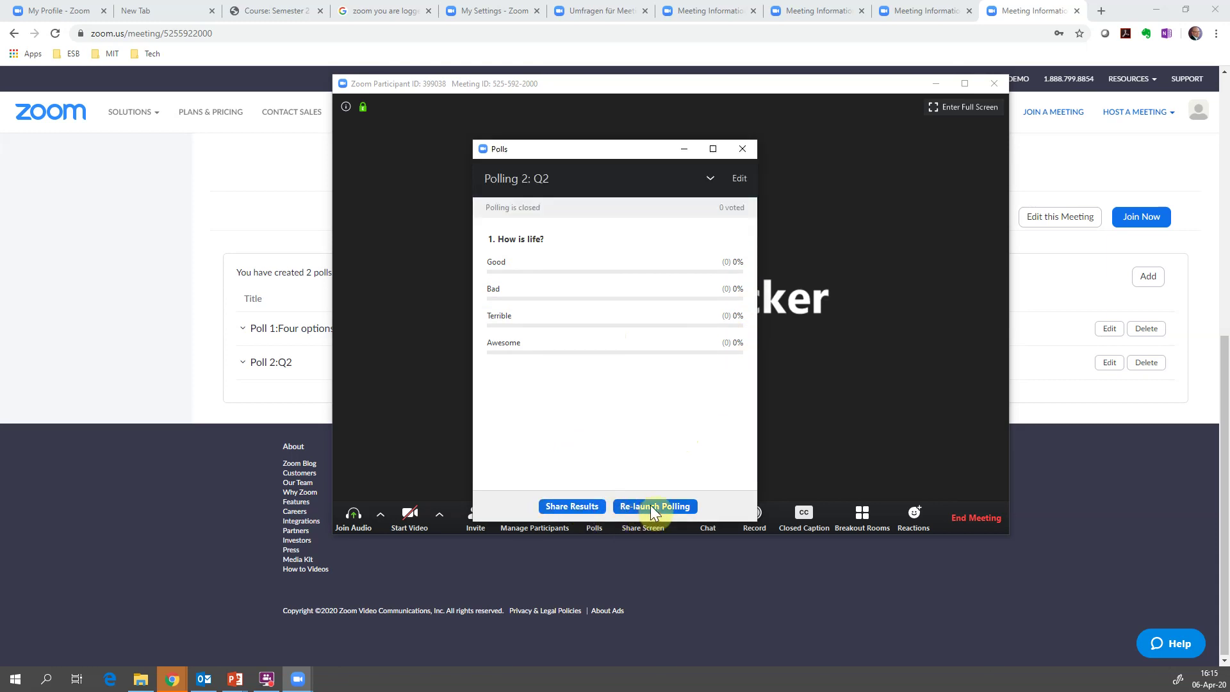
- Close and reopen the Polls window to view the ended "Q2" poll, leaving the window closed
click(743, 149)
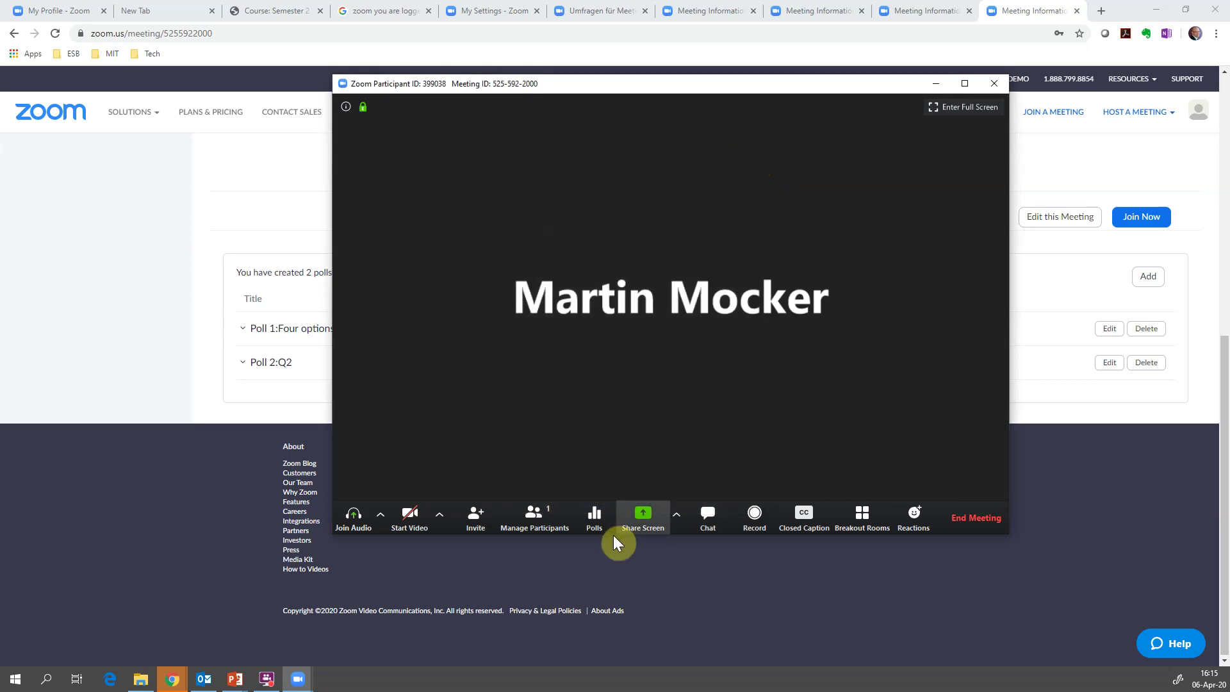
click(600, 520)
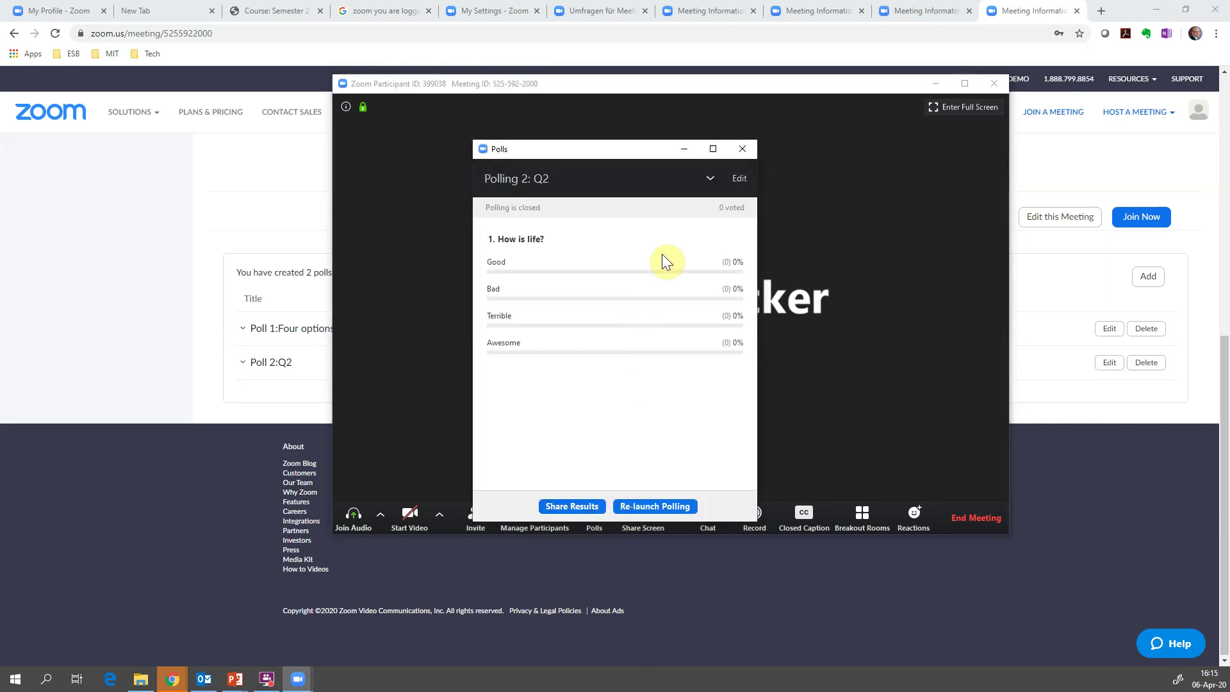
click(745, 149)
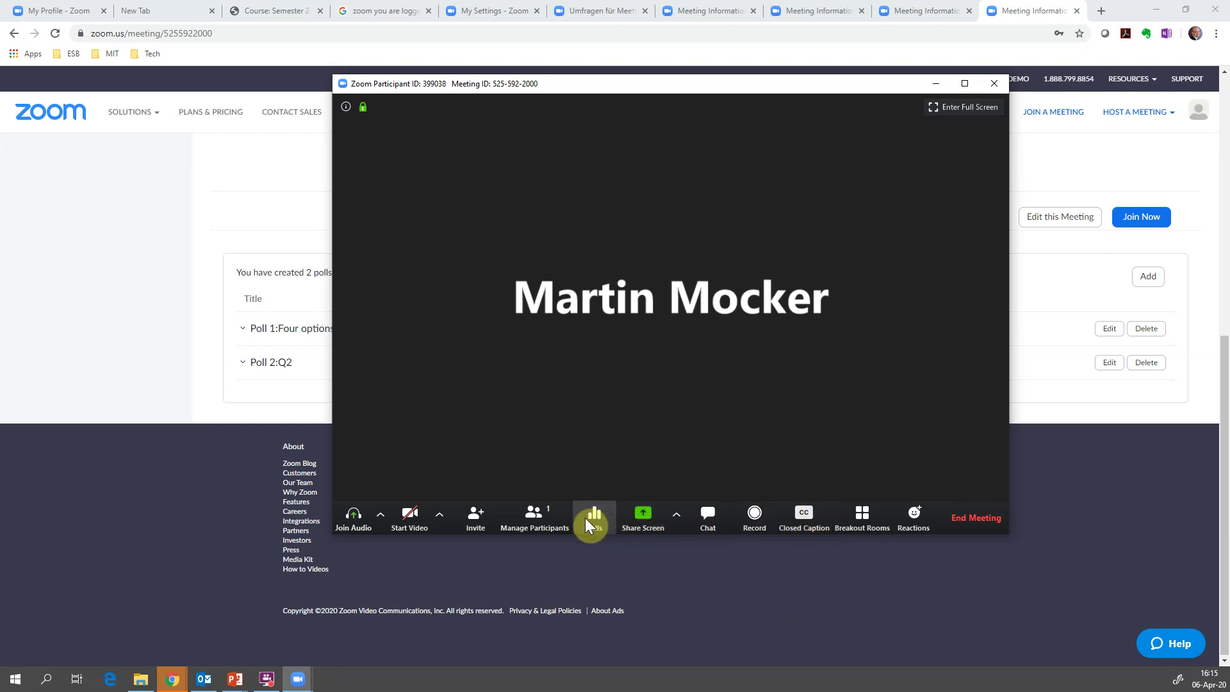
- Show the participants list, try the yes and no feedback, clear it and check the additional feedback options
click(540, 515)
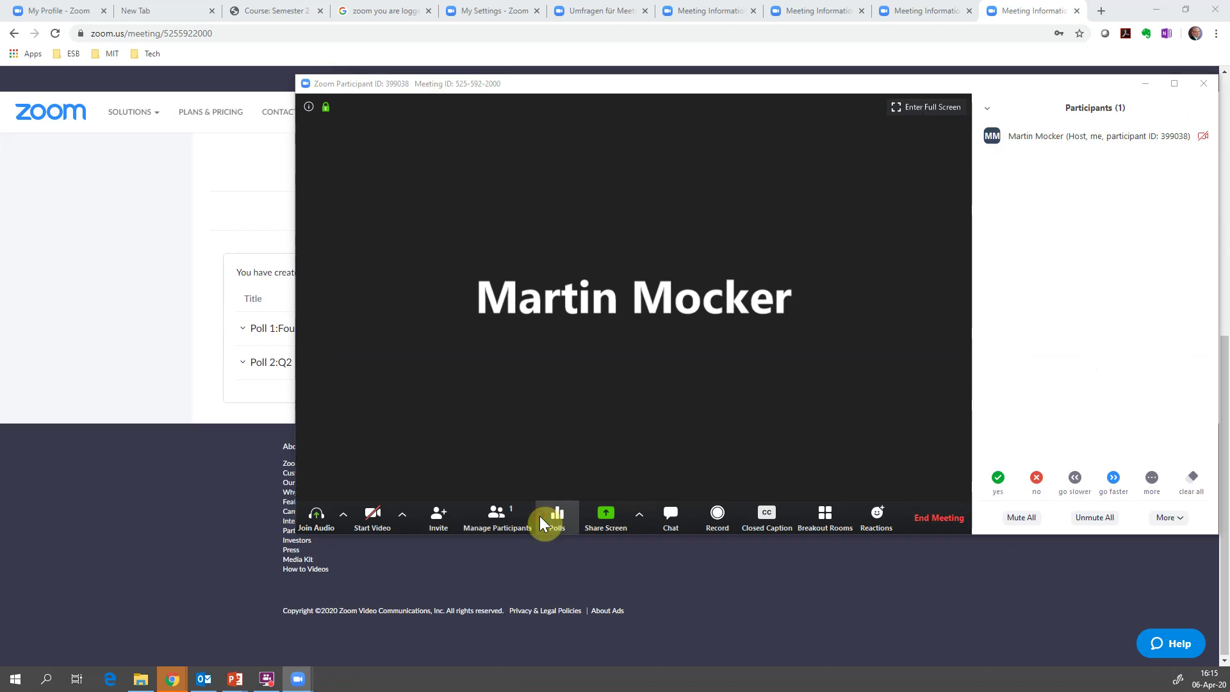
click(1001, 484)
click(1038, 482)
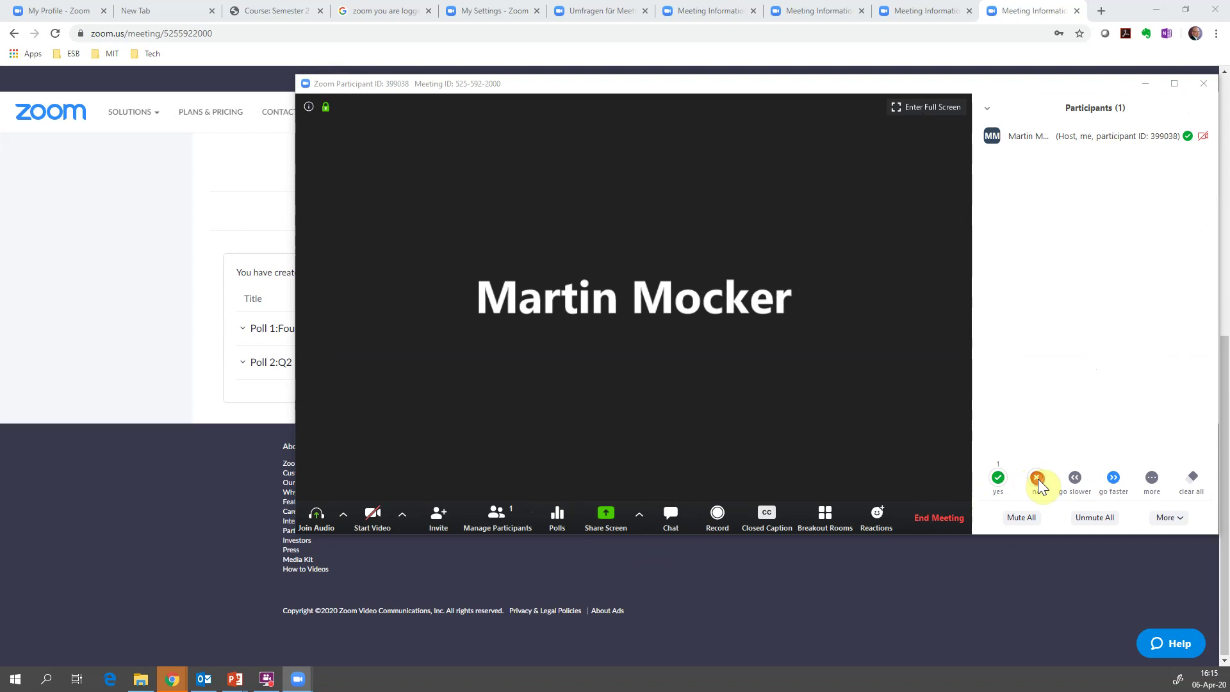
click(999, 482)
click(1000, 483)
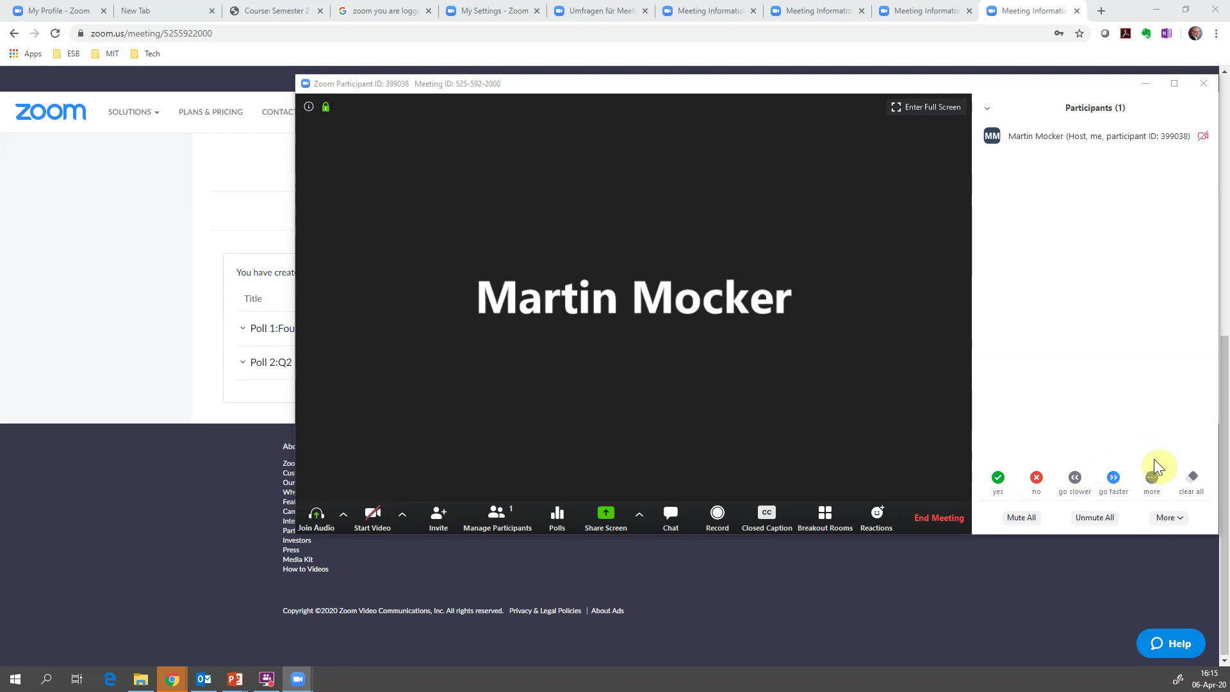
click(1151, 477)
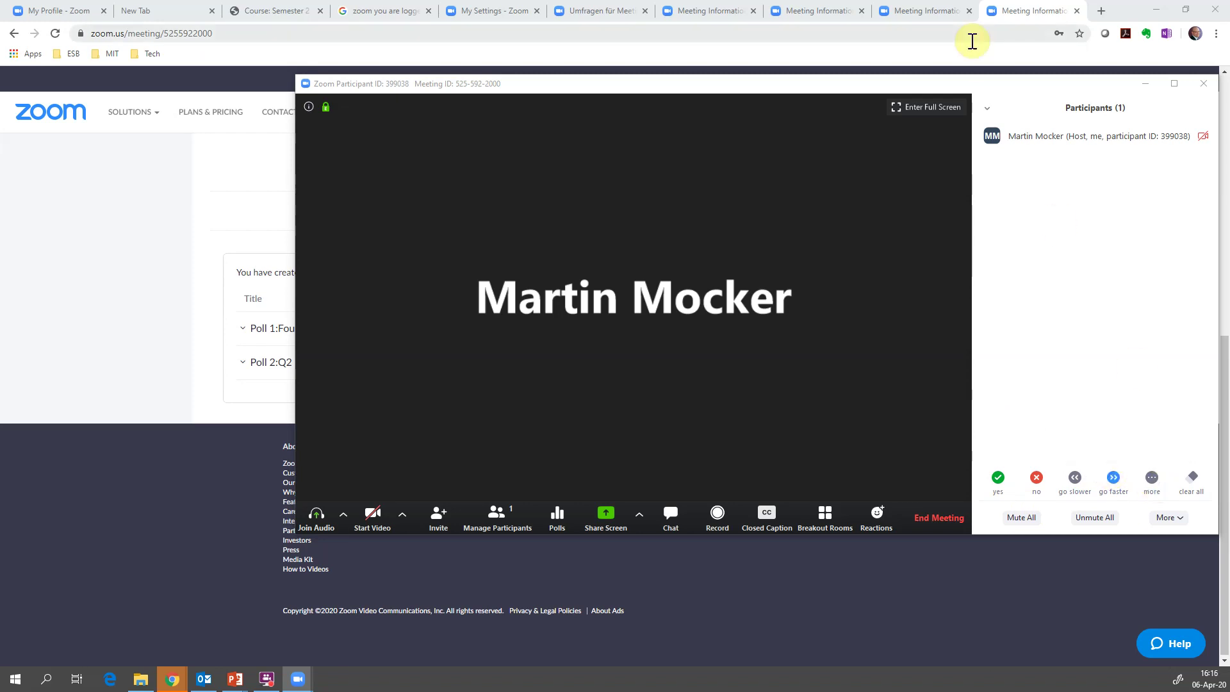